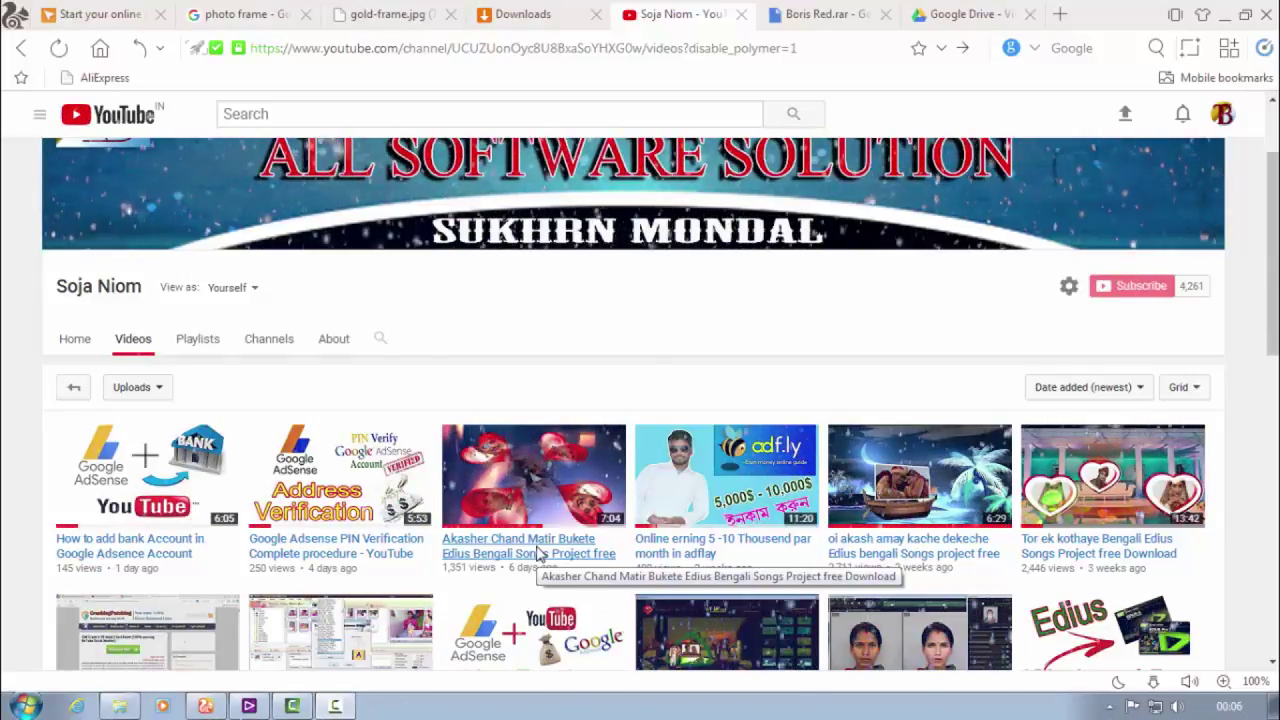
# Switch to EDIUS, import the B02 clip from the Video replace folder and place it on track 1 VA at about 14 seconds
pyautogui.click(250, 707)
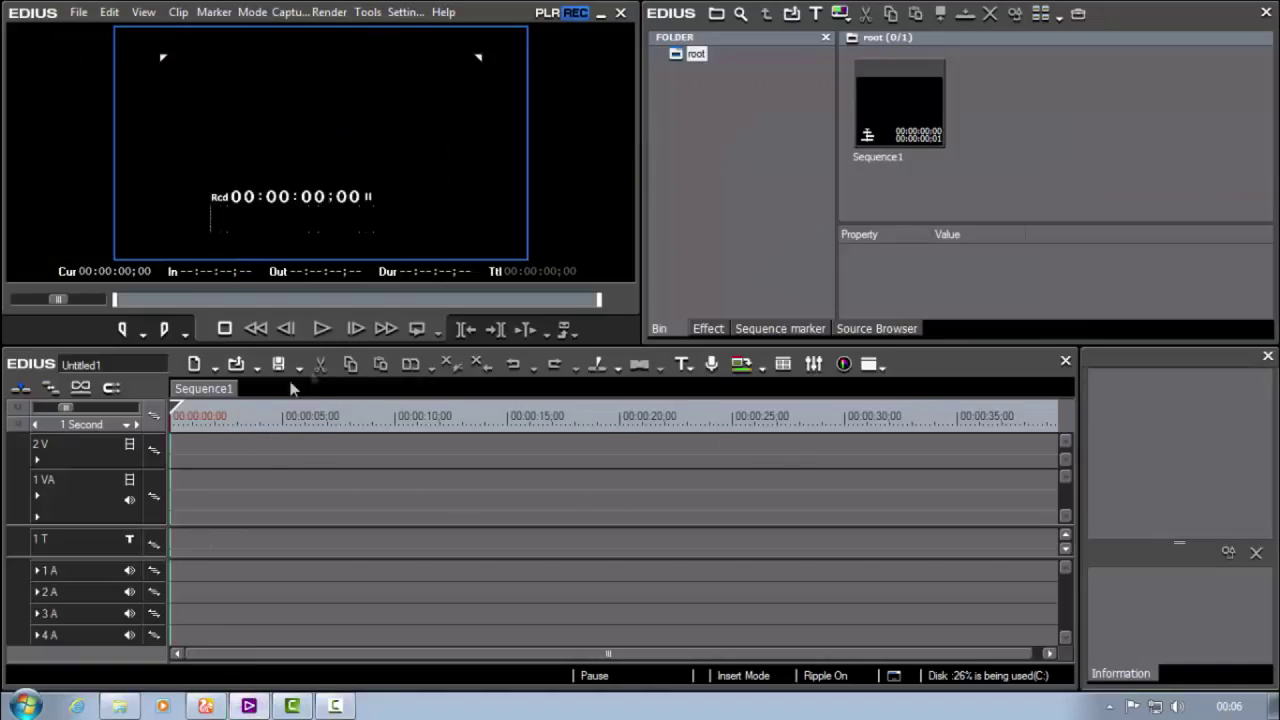
pyautogui.doubleClick(1042, 143)
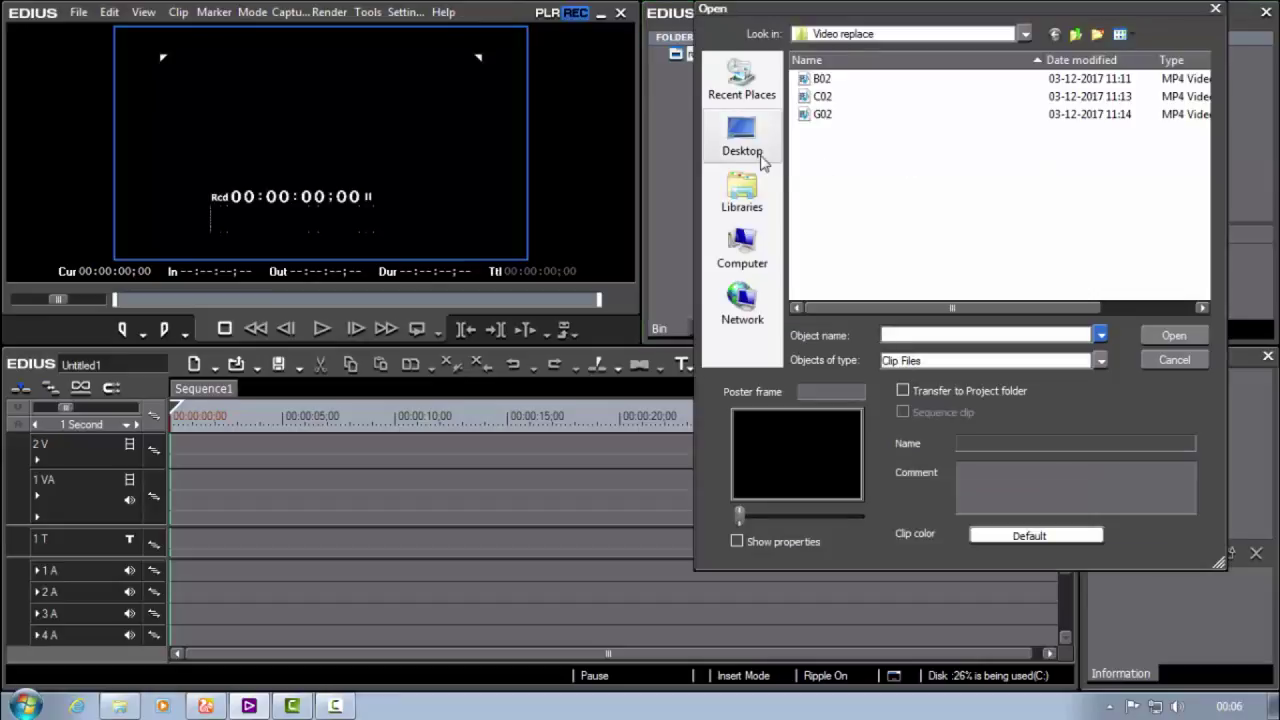
pyautogui.click(820, 80)
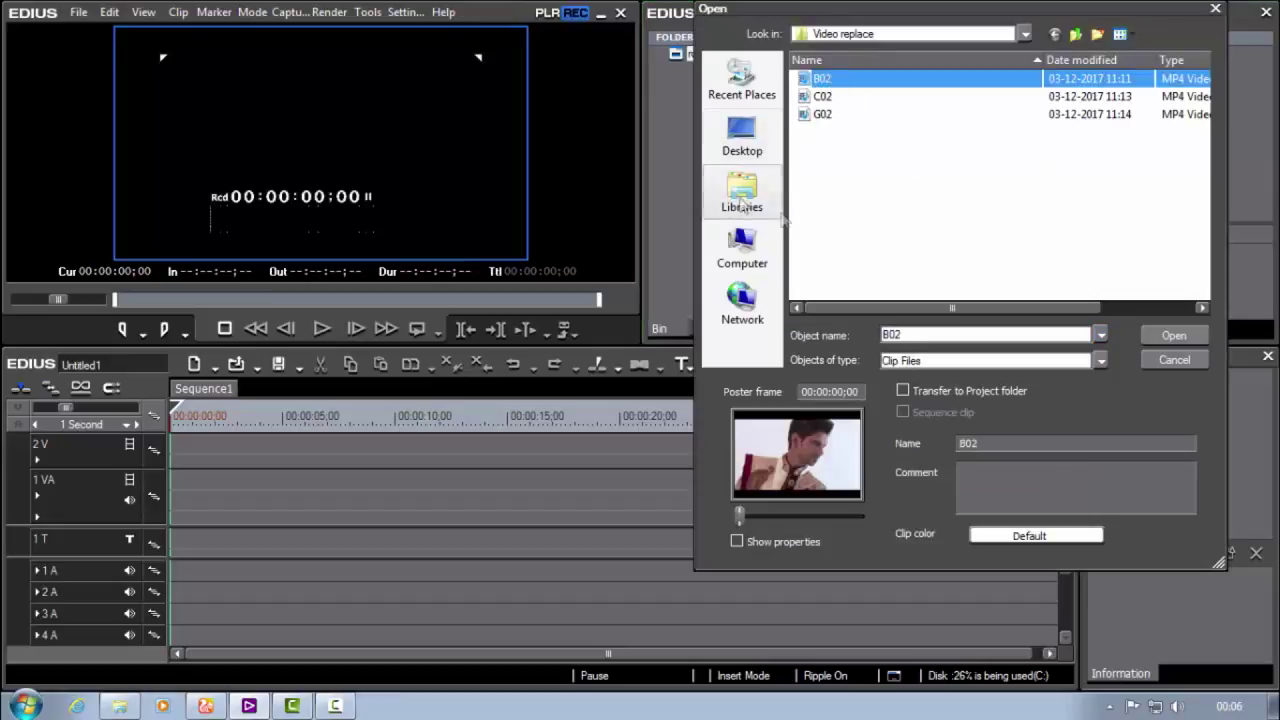
pyautogui.click(1148, 338)
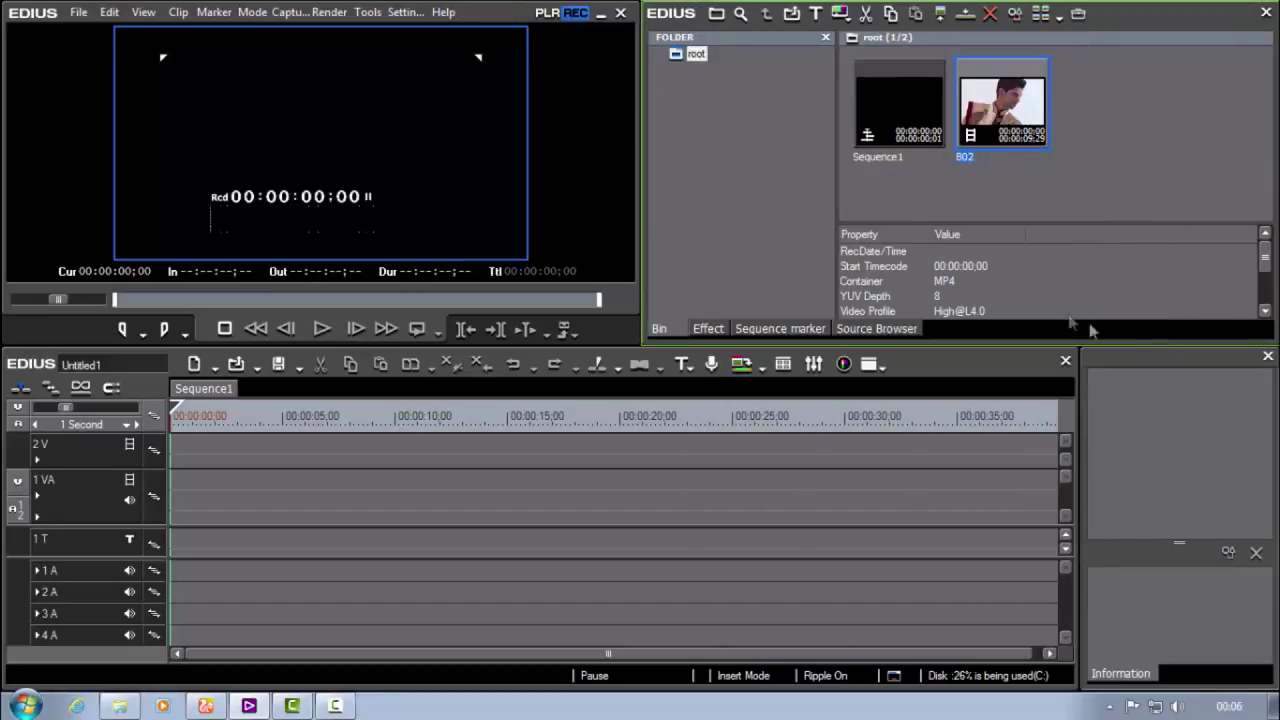
pyautogui.keyDown('ctrl'); pyautogui.click(1000, 118); pyautogui.keyUp('ctrl')
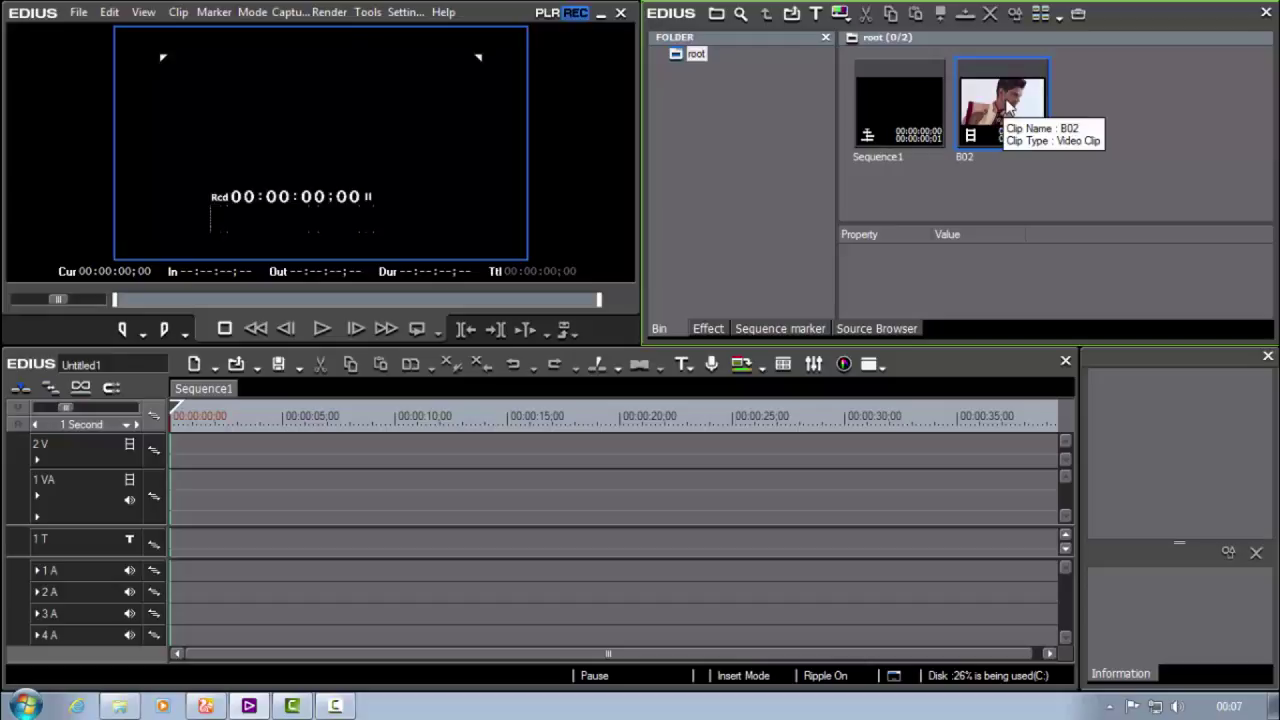
pyautogui.moveTo(1018, 100); pyautogui.dragTo(576, 490)
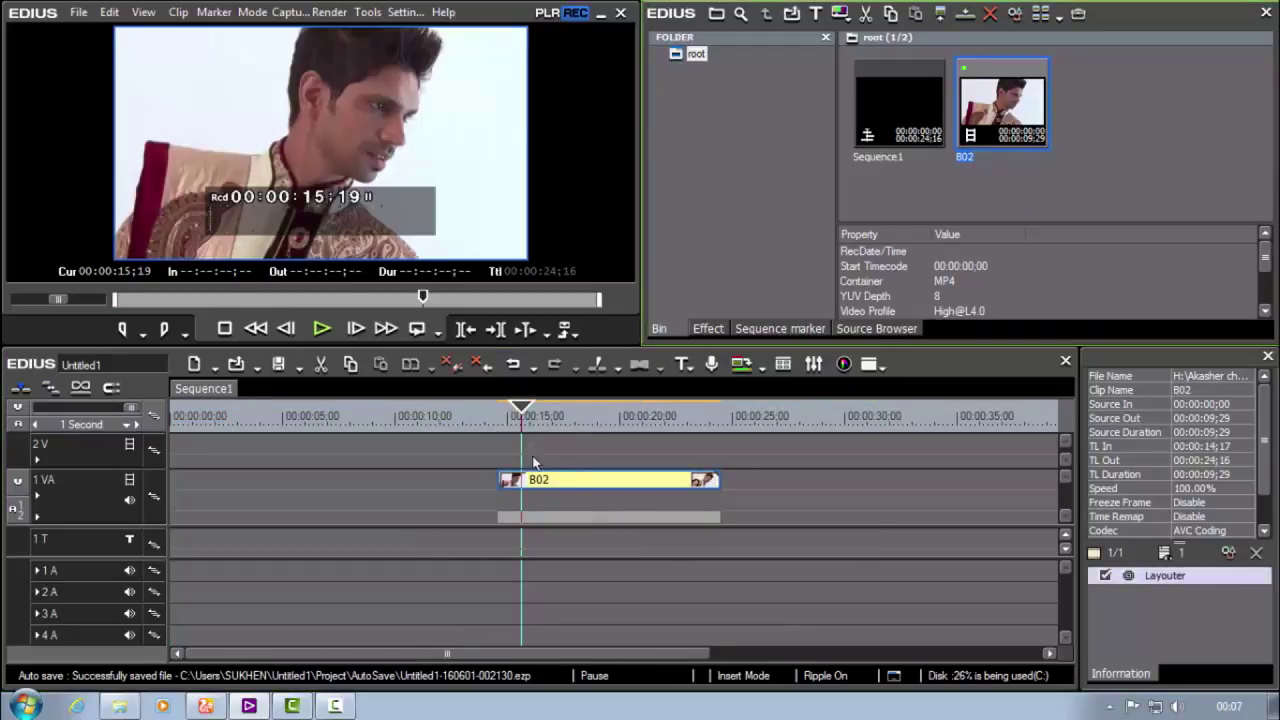
# Move the playhead to about 16 seconds and shrink the B02 clip to about 73.5% in the Layouter, keeping its frame aspect
pyautogui.moveTo(521, 416); pyautogui.dragTo(545, 420)
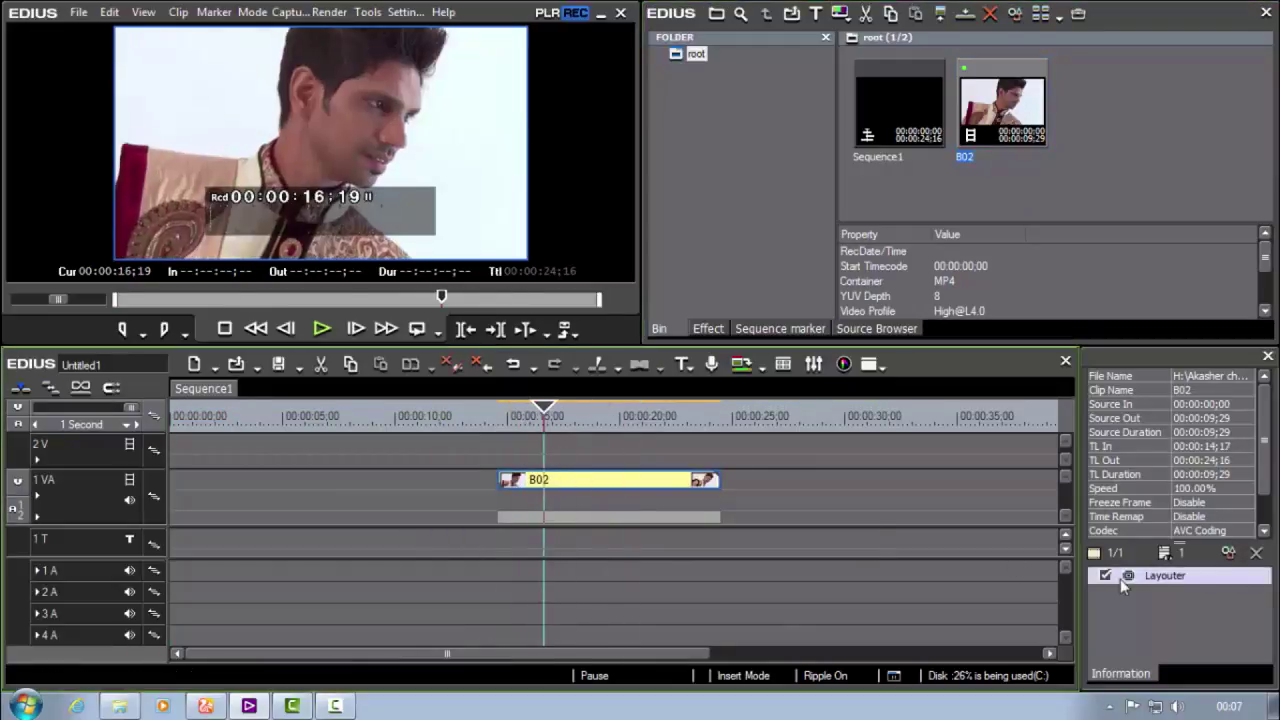
pyautogui.click(1228, 553)
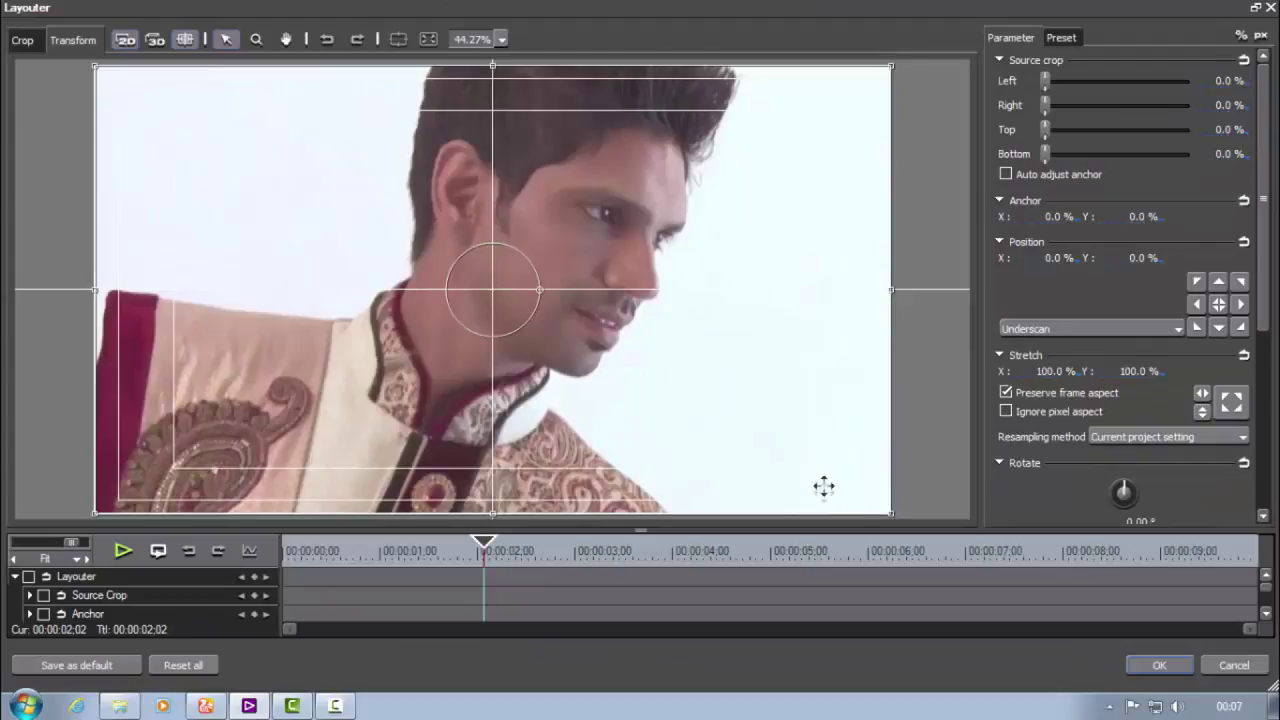
pyautogui.moveTo(893, 517); pyautogui.dragTo(787, 483)
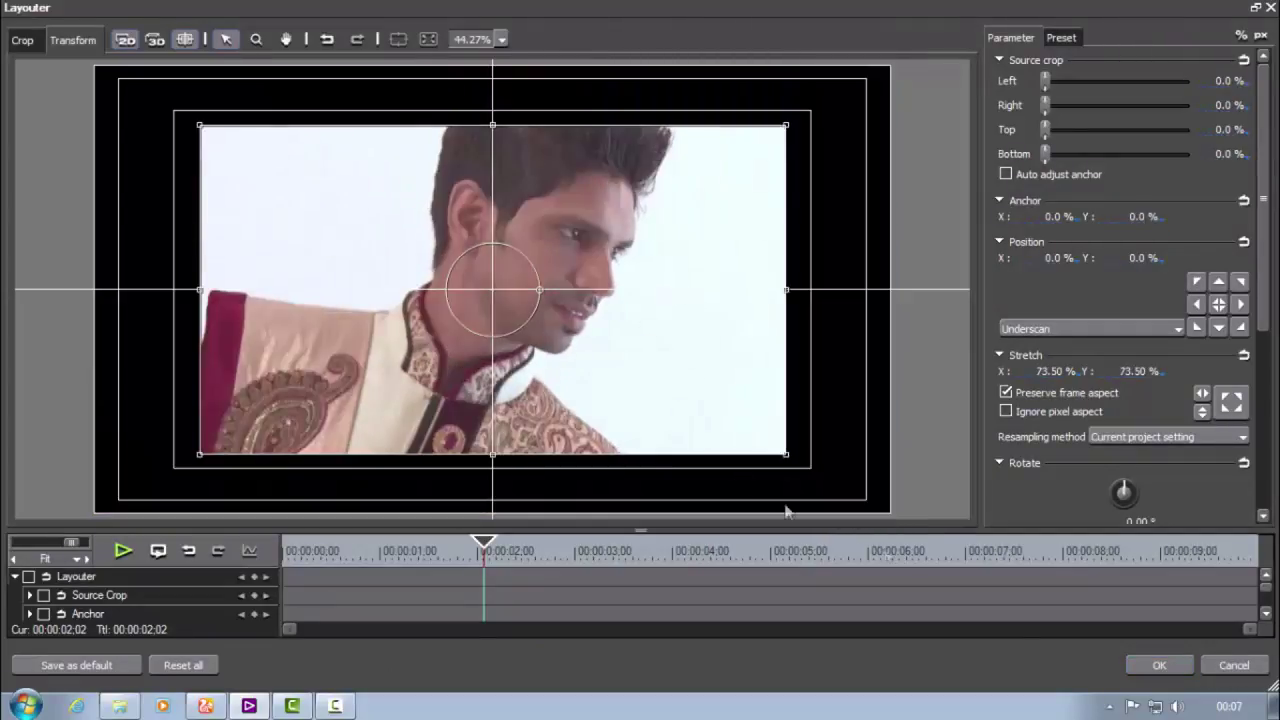
# Enable the clip's edge colour and set it to black
pyautogui.moveTo(1265, 252); pyautogui.dragTo(1265, 426)
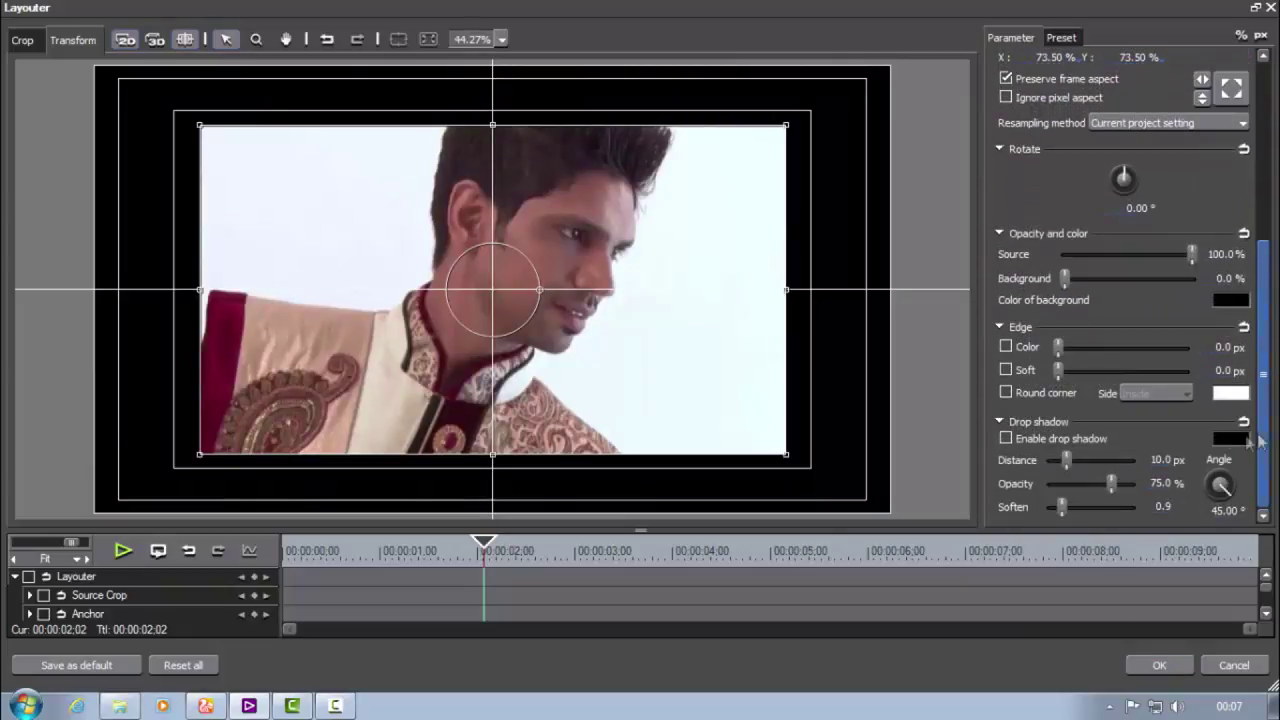
pyautogui.click(1006, 347)
pyautogui.click(1230, 393)
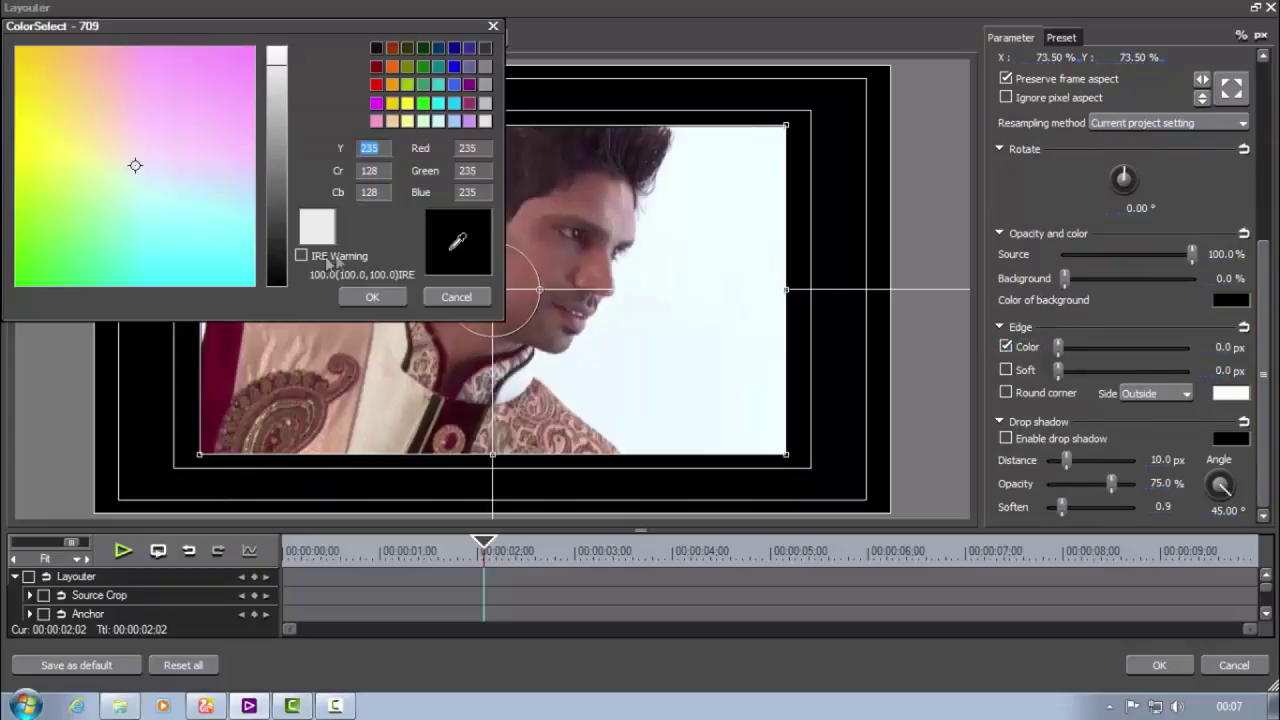
pyautogui.moveTo(277, 229); pyautogui.dragTo(280, 309)
pyautogui.click(372, 297)
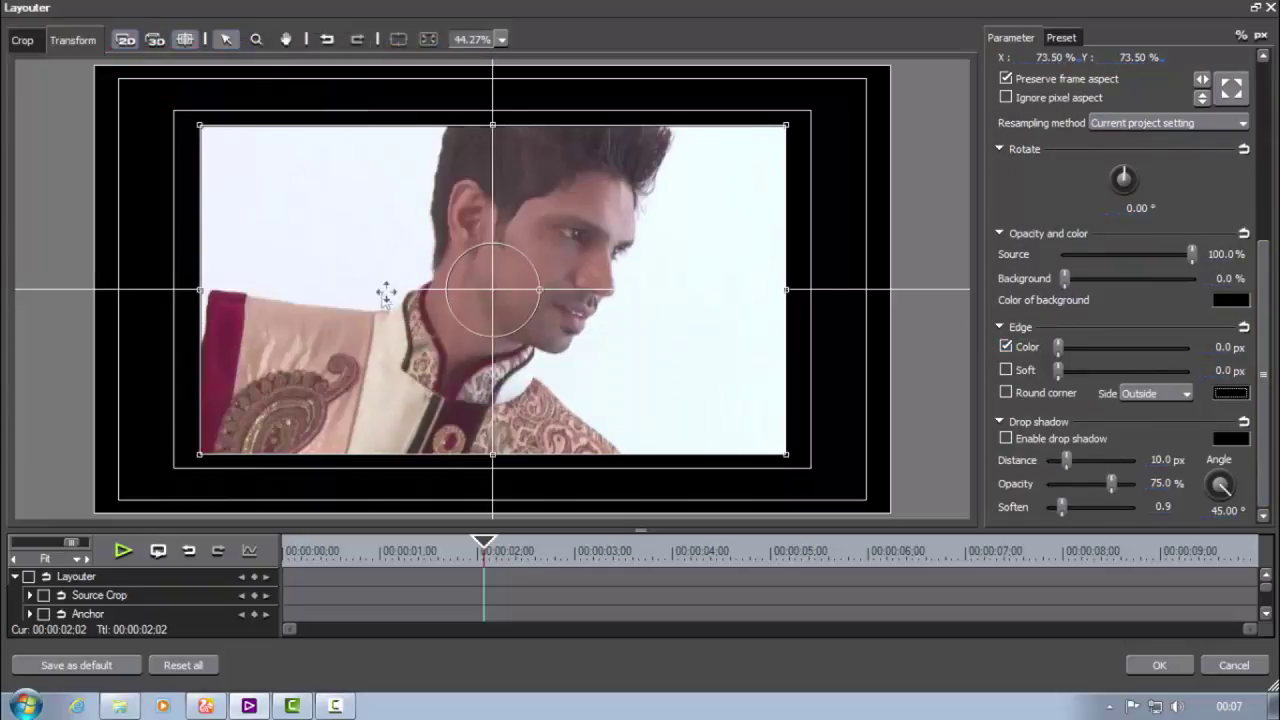
# Set the clip's edge side to Both and its edge width to 8 px
pyautogui.click(1224, 347)
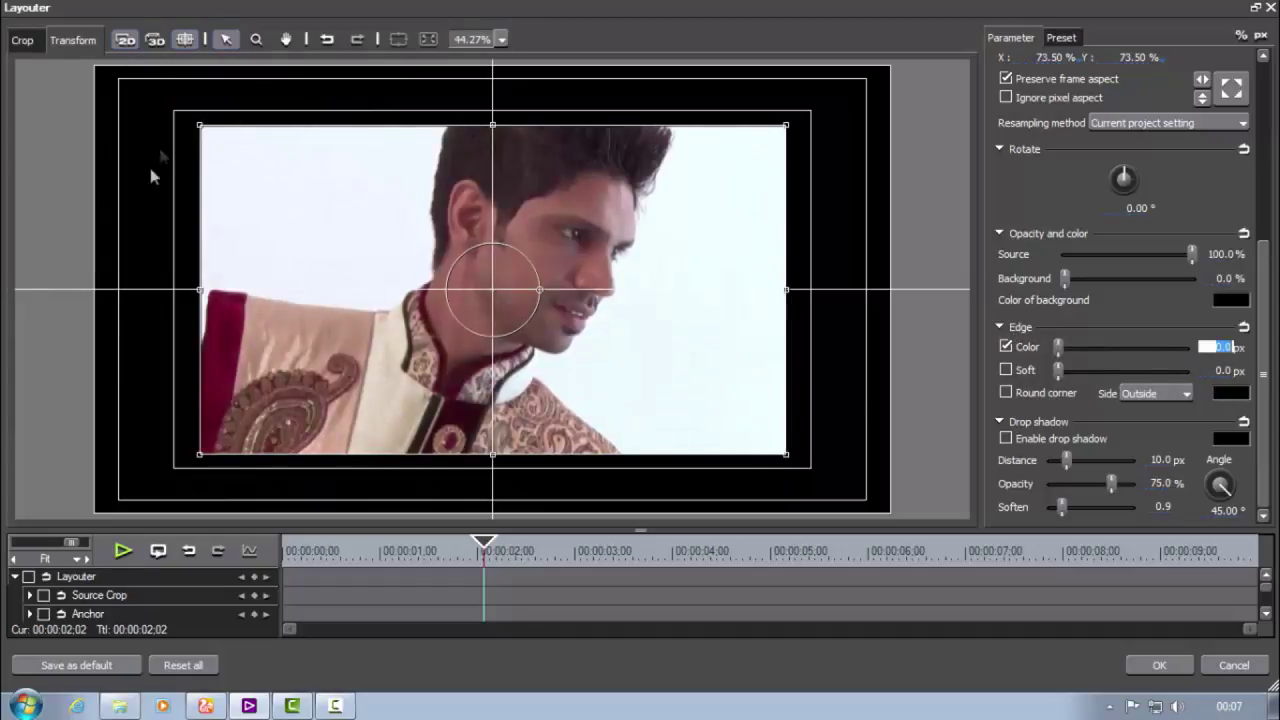
pyautogui.click(1164, 397)
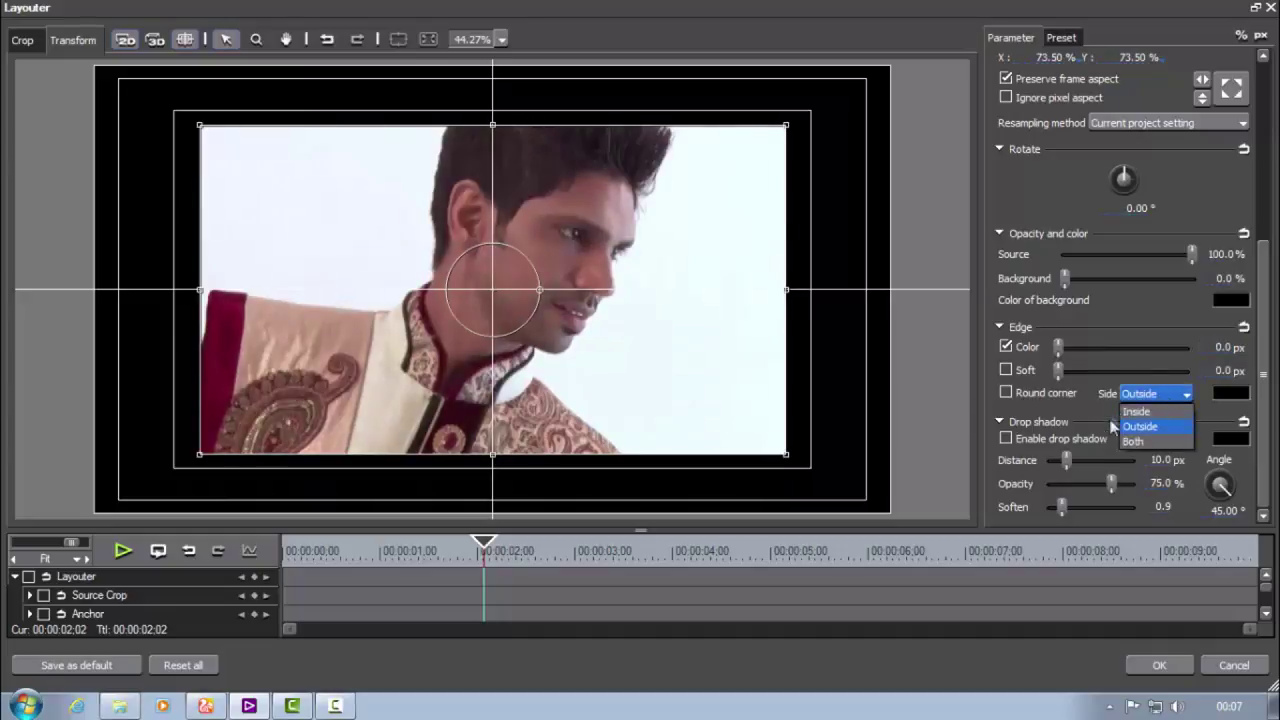
pyautogui.click(1140, 441)
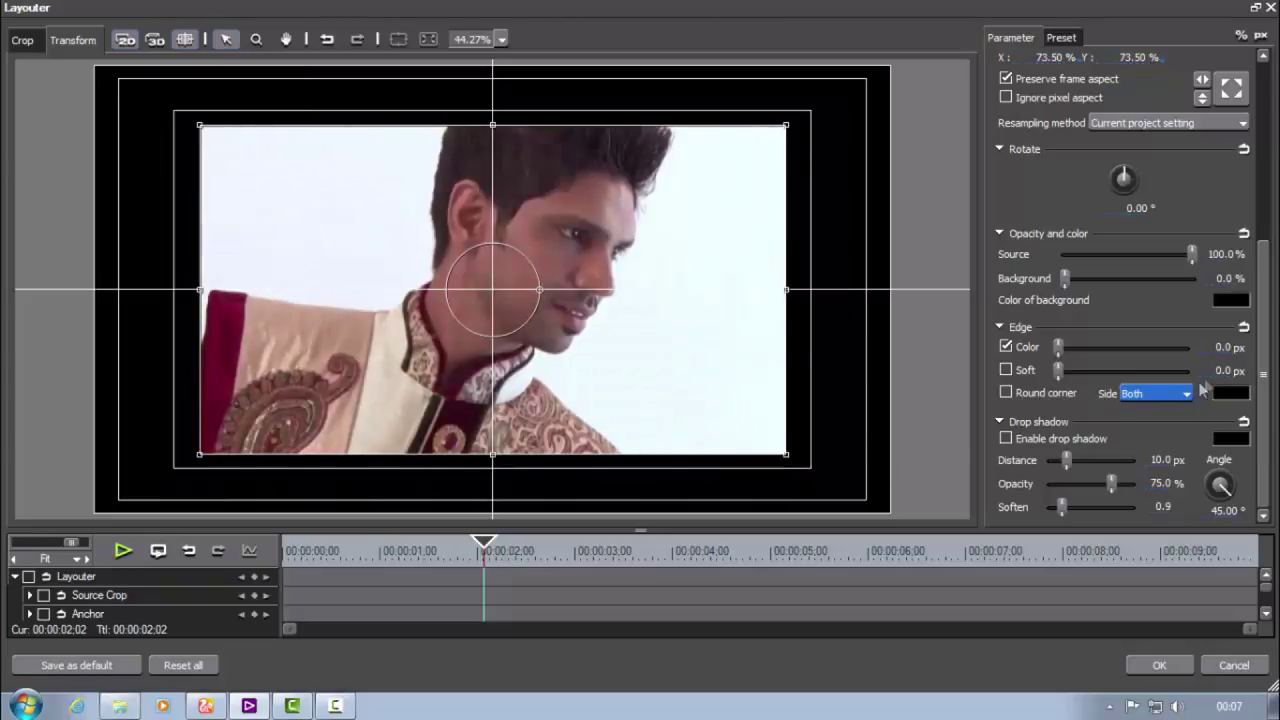
pyautogui.click(1222, 348)
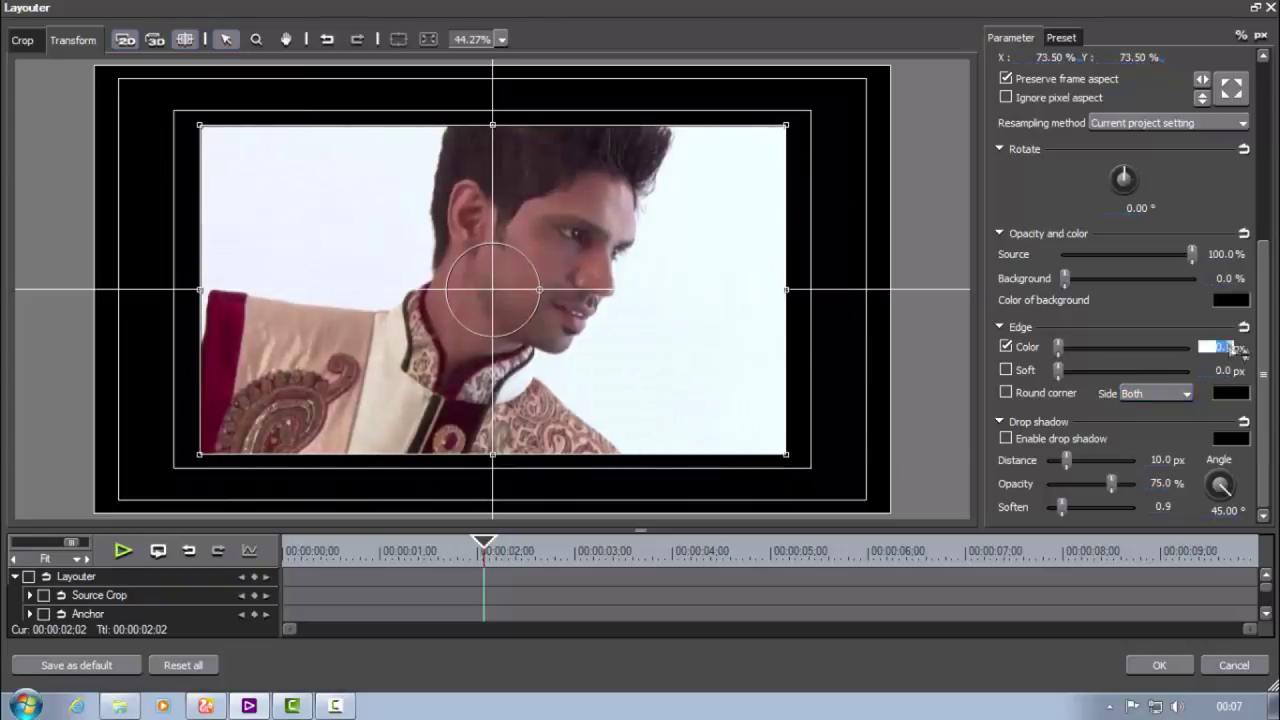
pyautogui.write('8')
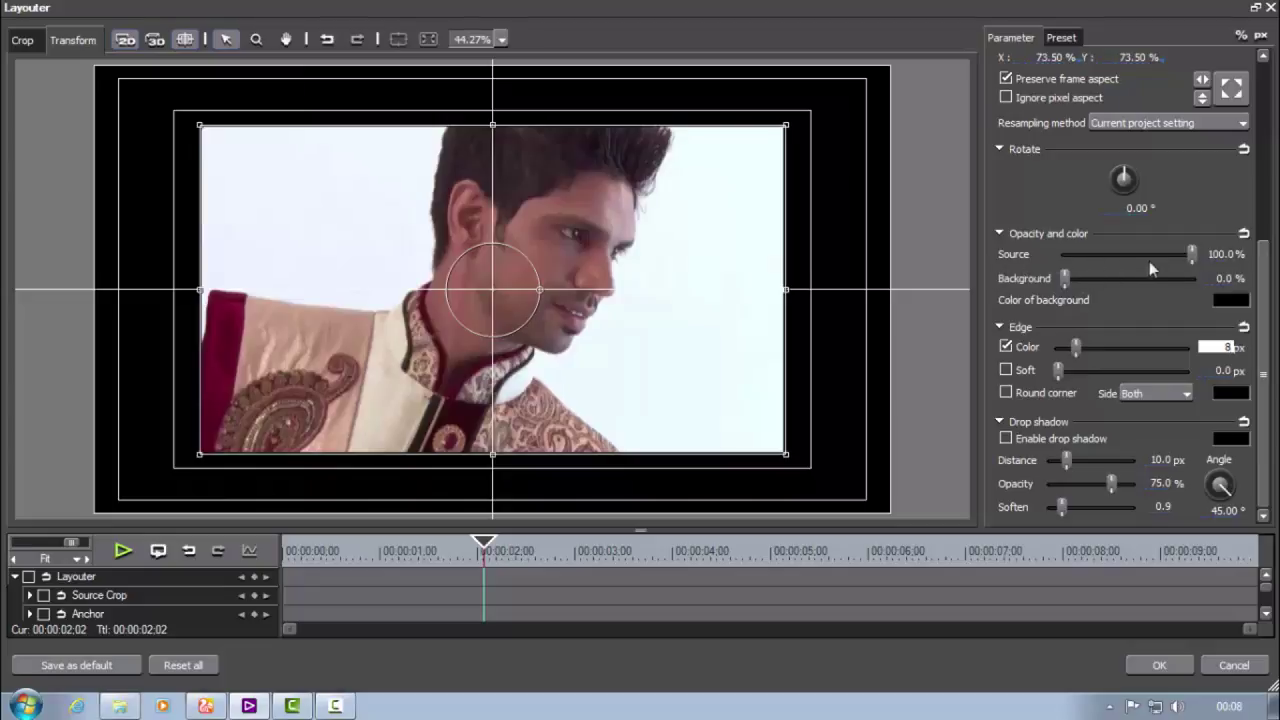
# Set the clip's source opacity to 50% and apply the layout changes
pyautogui.moveTo(1191, 252); pyautogui.dragTo(1161, 254)
pyautogui.write('50')
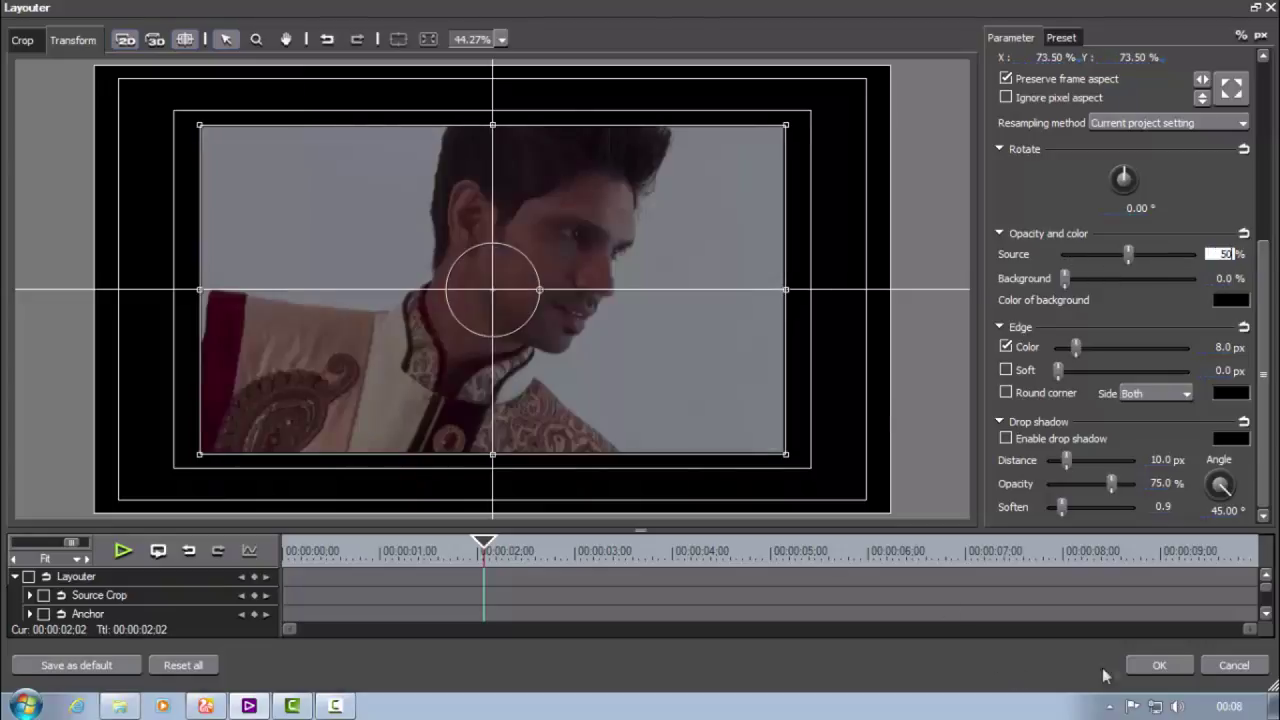
pyautogui.click(1159, 665)
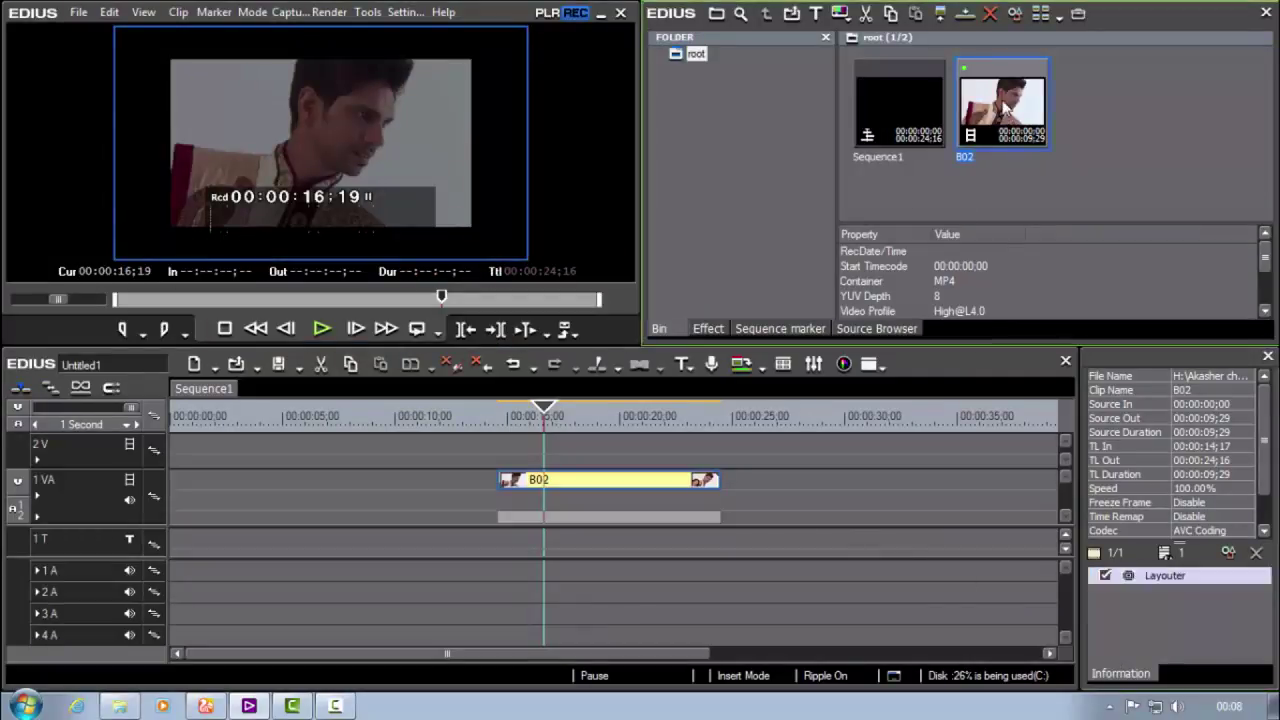
# Place a second copy of B02 on track 2 V, aligned directly above the clip on track 1 VA
pyautogui.moveTo(990, 100); pyautogui.dragTo(570, 466)
pyautogui.click(810, 482)
pyautogui.moveTo(810, 483); pyautogui.dragTo(586, 497)
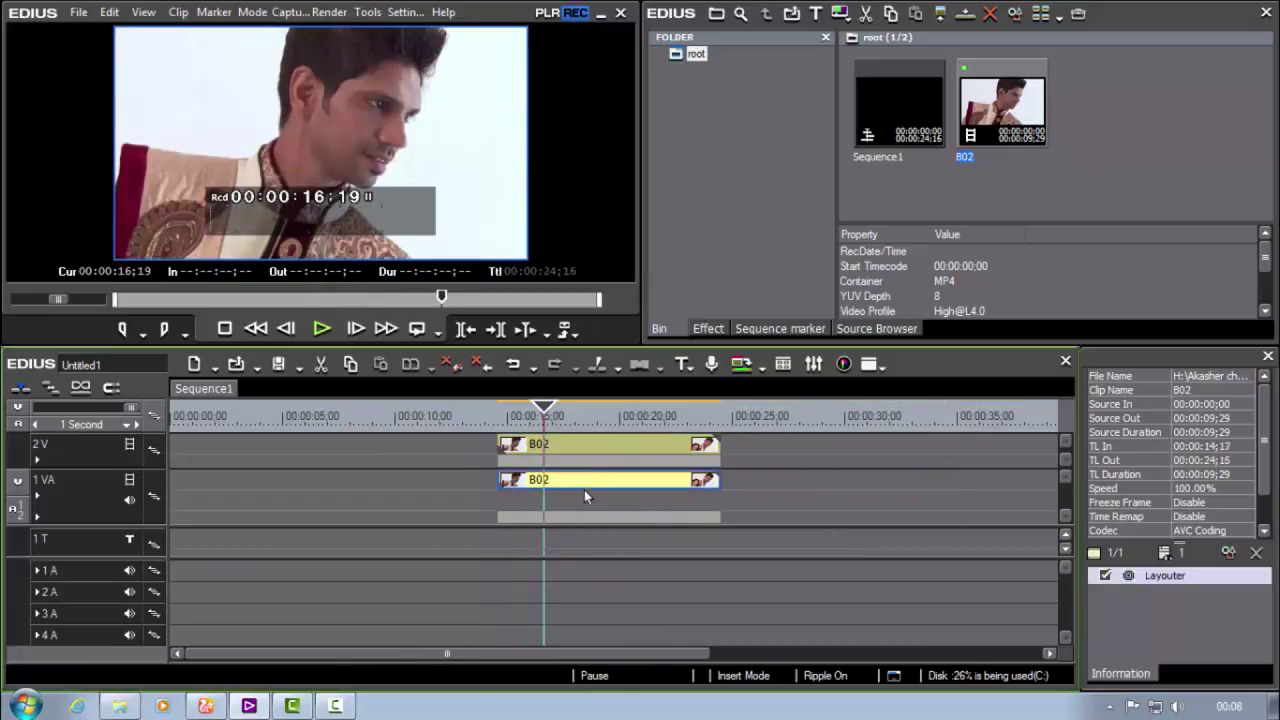
# Scale the 2 V copy of B02 to about 68.1% in the Layouter and position it at about X -0.1%, Y -0.2%
pyautogui.click(596, 448)
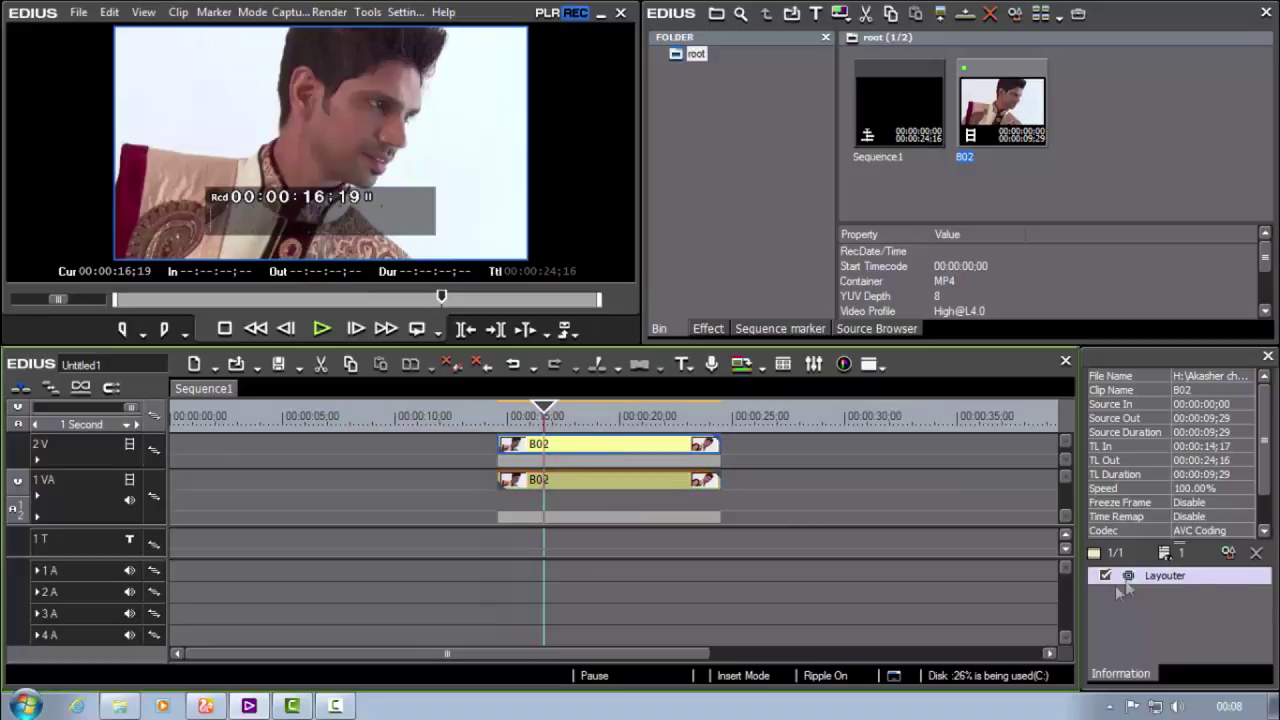
pyautogui.click(1226, 553)
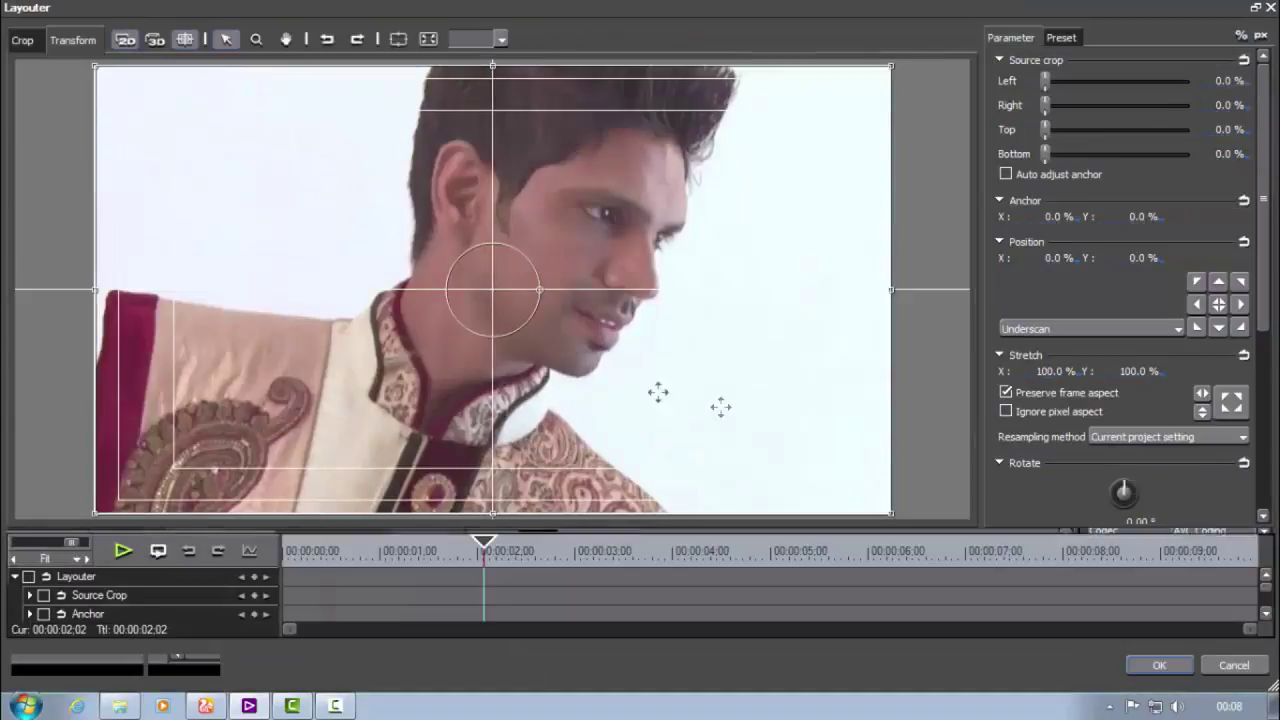
pyautogui.moveTo(891, 514); pyautogui.dragTo(765, 456)
pyautogui.moveTo(723, 409); pyautogui.dragTo(766, 445)
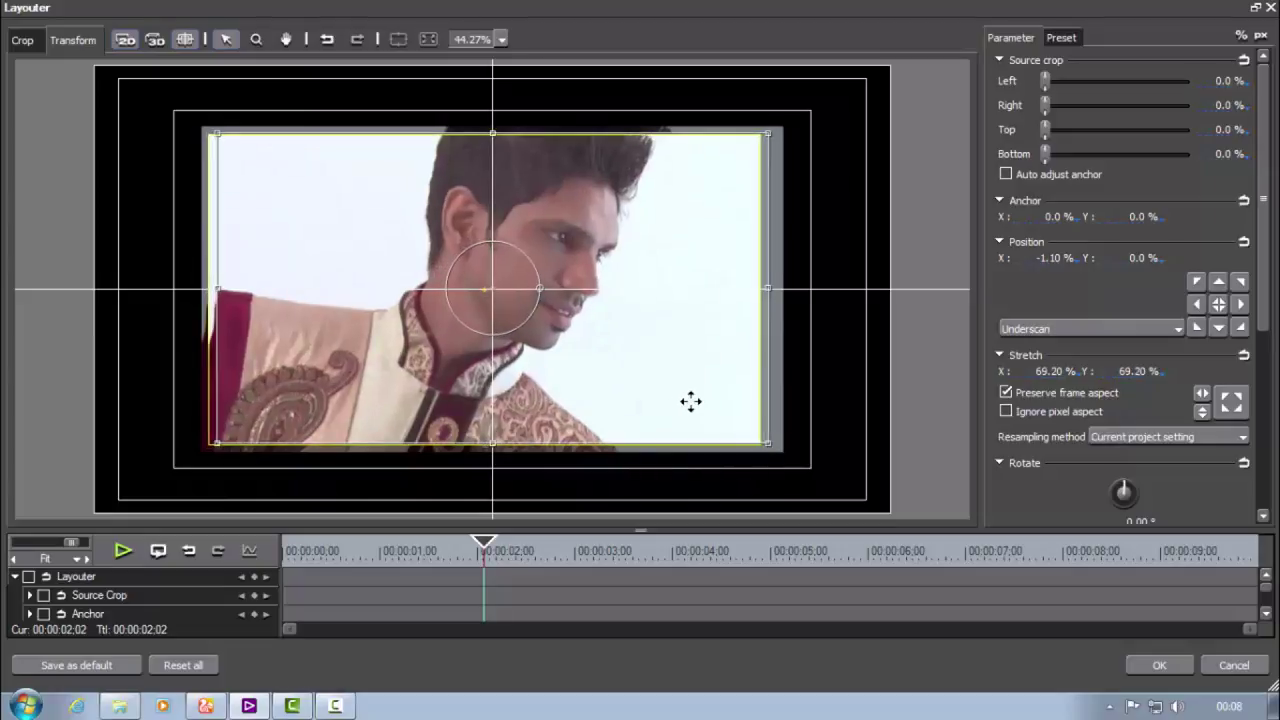
pyautogui.moveTo(691, 401); pyautogui.dragTo(699, 399)
pyautogui.moveTo(768, 452); pyautogui.dragTo(763, 446)
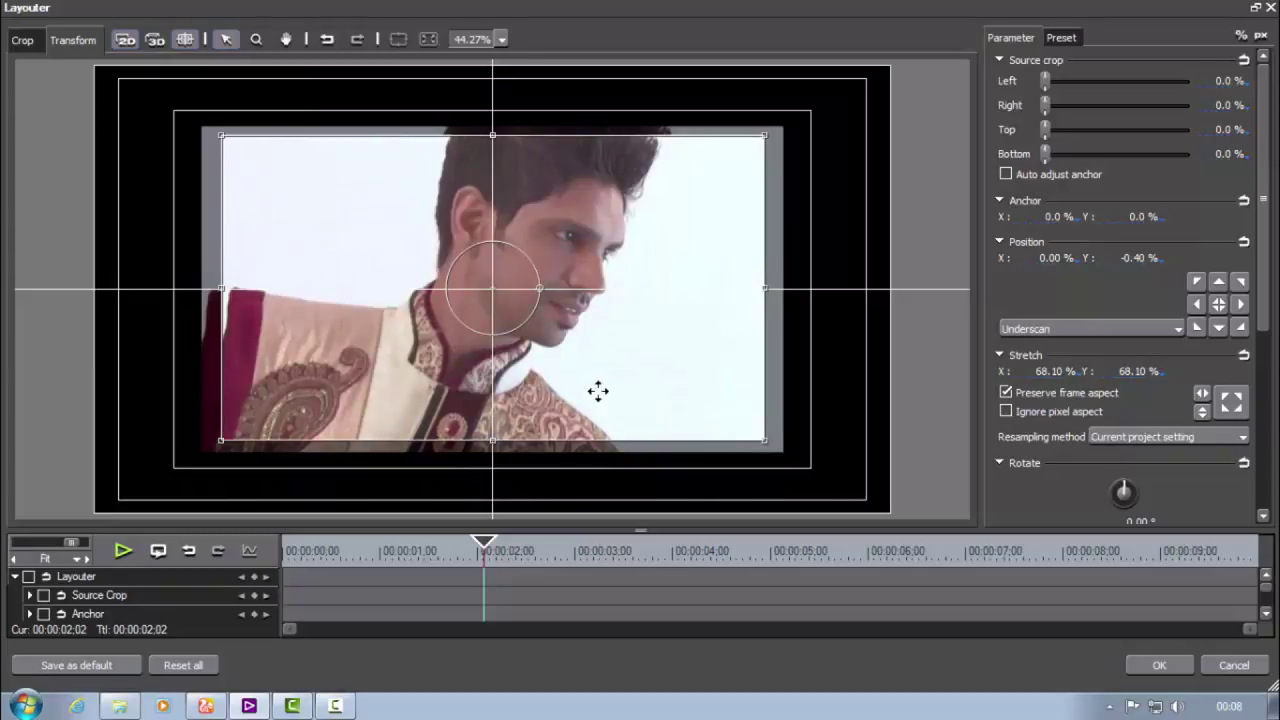
pyautogui.moveTo(606, 379); pyautogui.dragTo(614, 391)
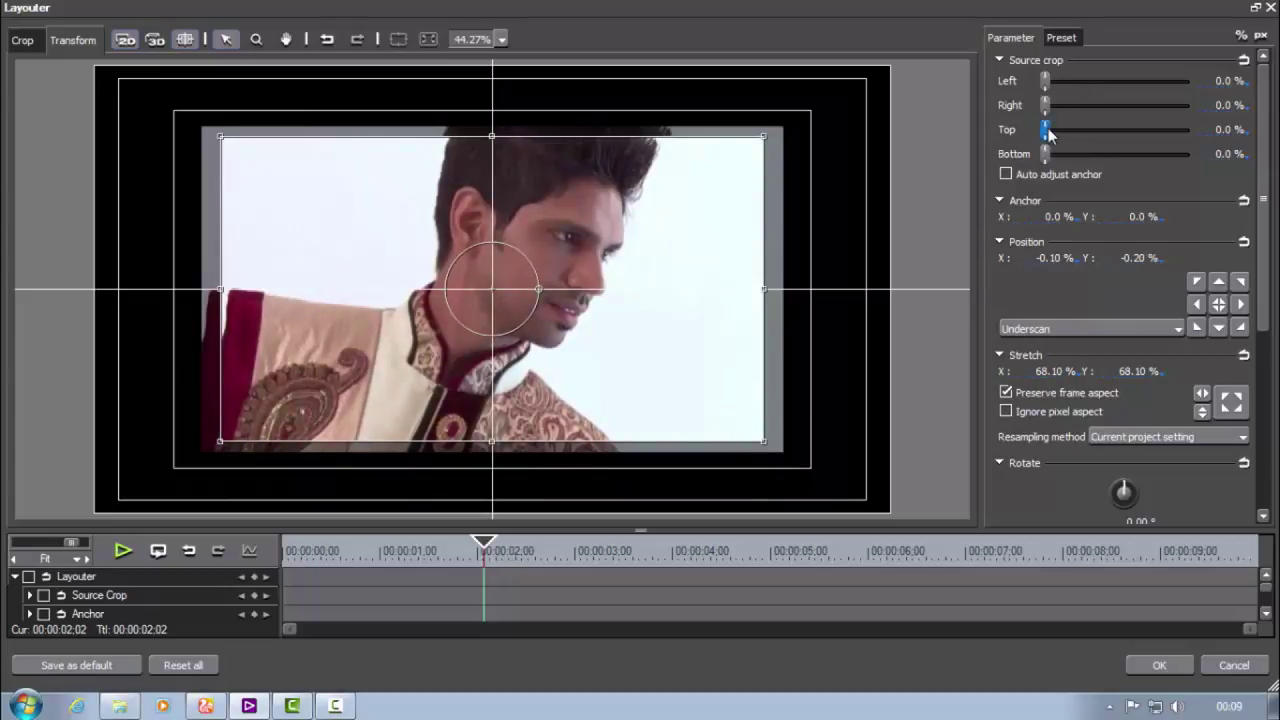
# Crop the top and bottom of the 2 V clip by about 2.7% each
pyautogui.moveTo(1048, 133); pyautogui.dragTo(1053, 135)
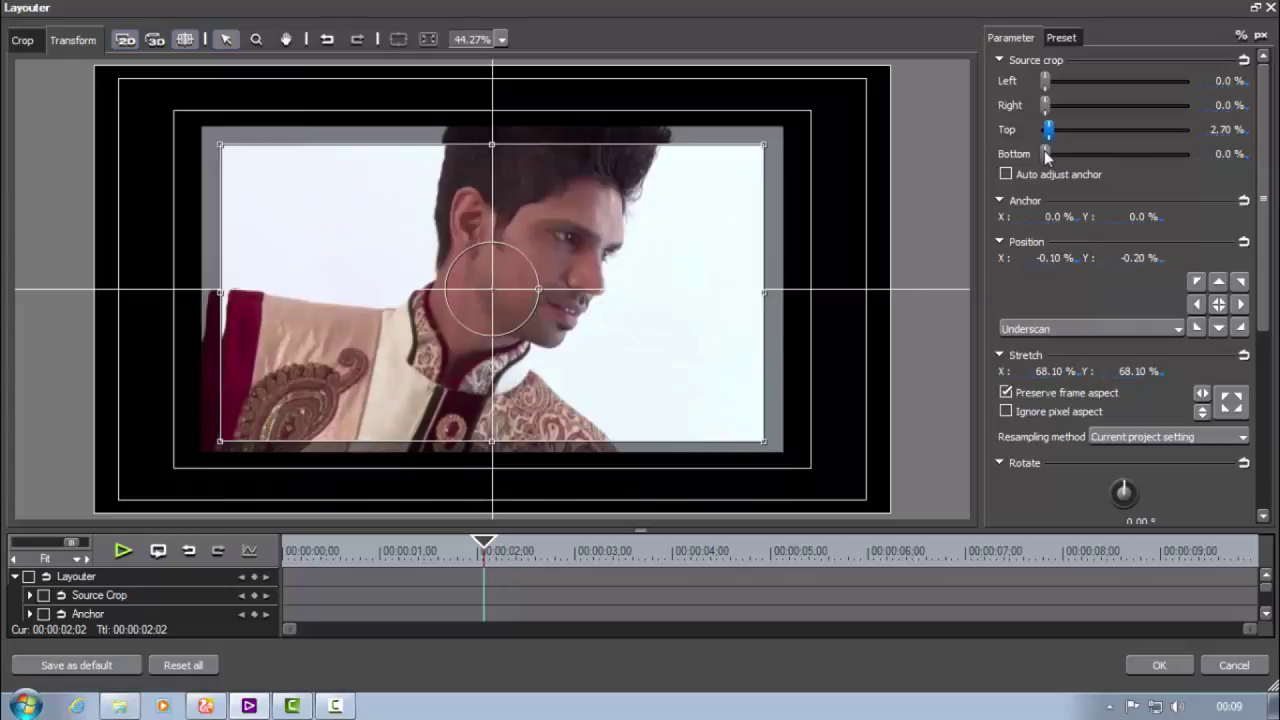
pyautogui.moveTo(1045, 152); pyautogui.dragTo(1049, 157)
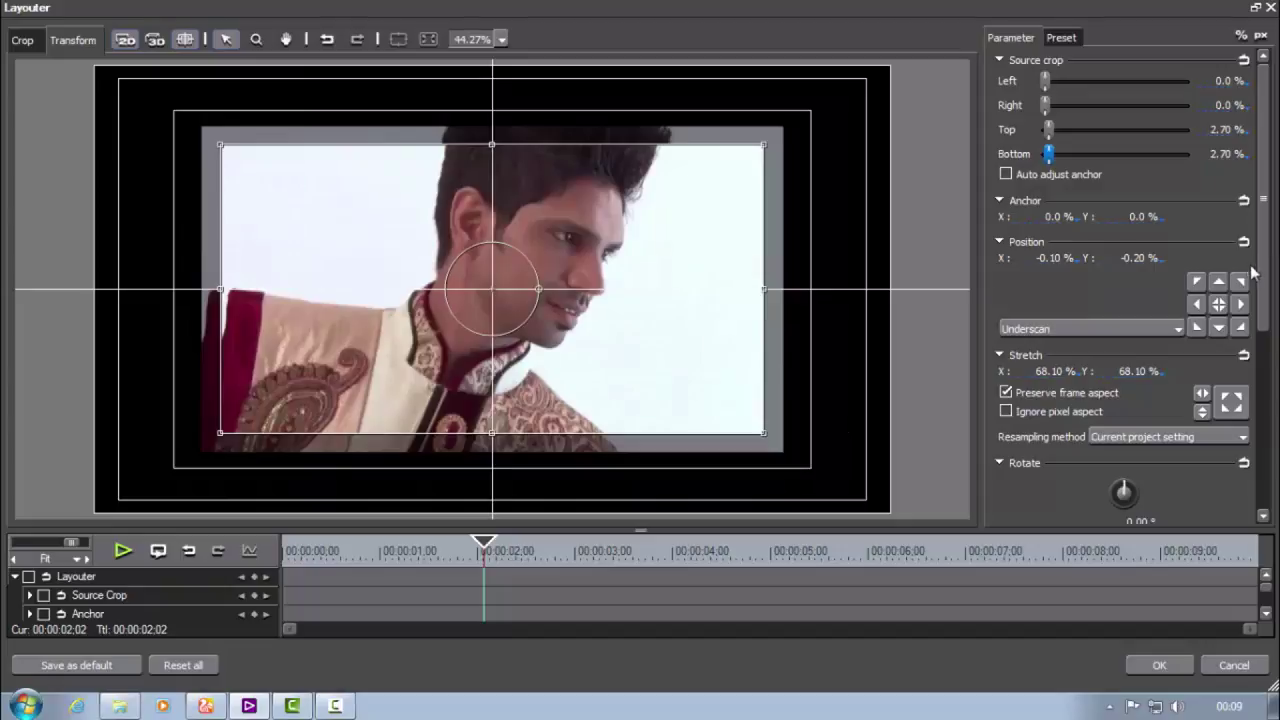
# Enable the edge colour on the 2 V clip with a width of 8 px
pyautogui.moveTo(1263, 318); pyautogui.dragTo(1247, 505)
pyautogui.click(1006, 347)
pyautogui.click(1222, 347)
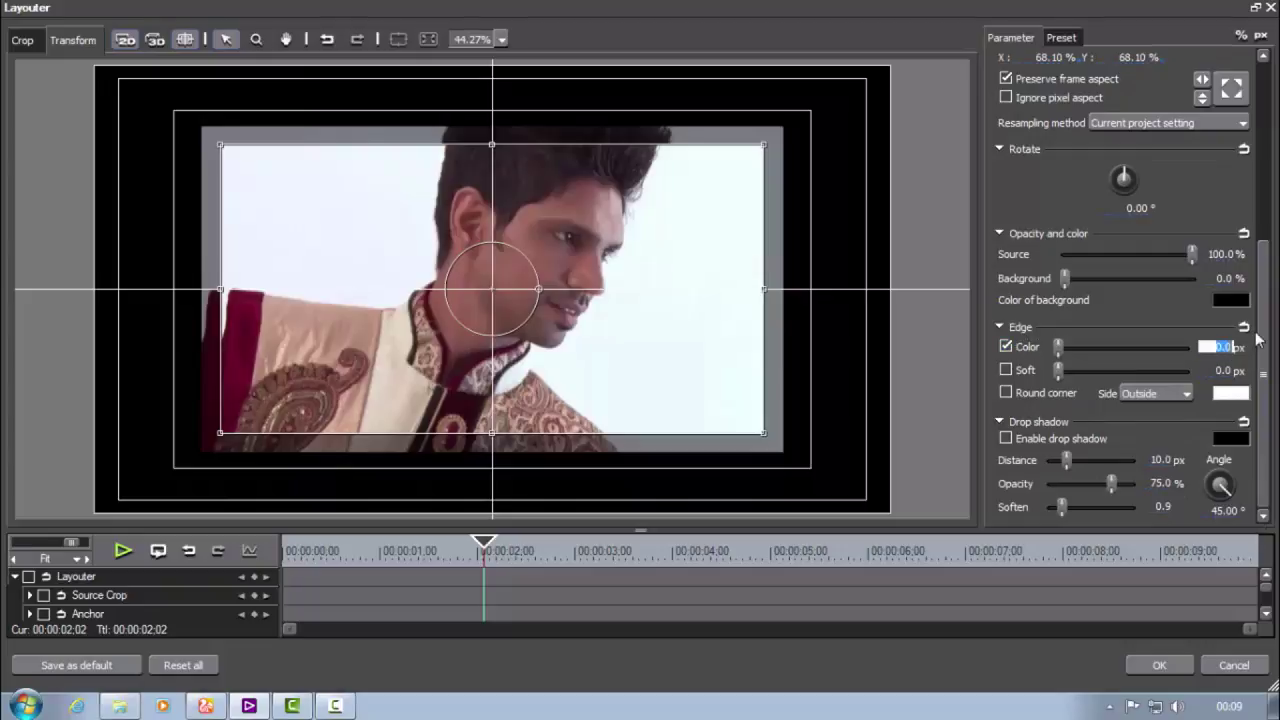
pyautogui.write('8')
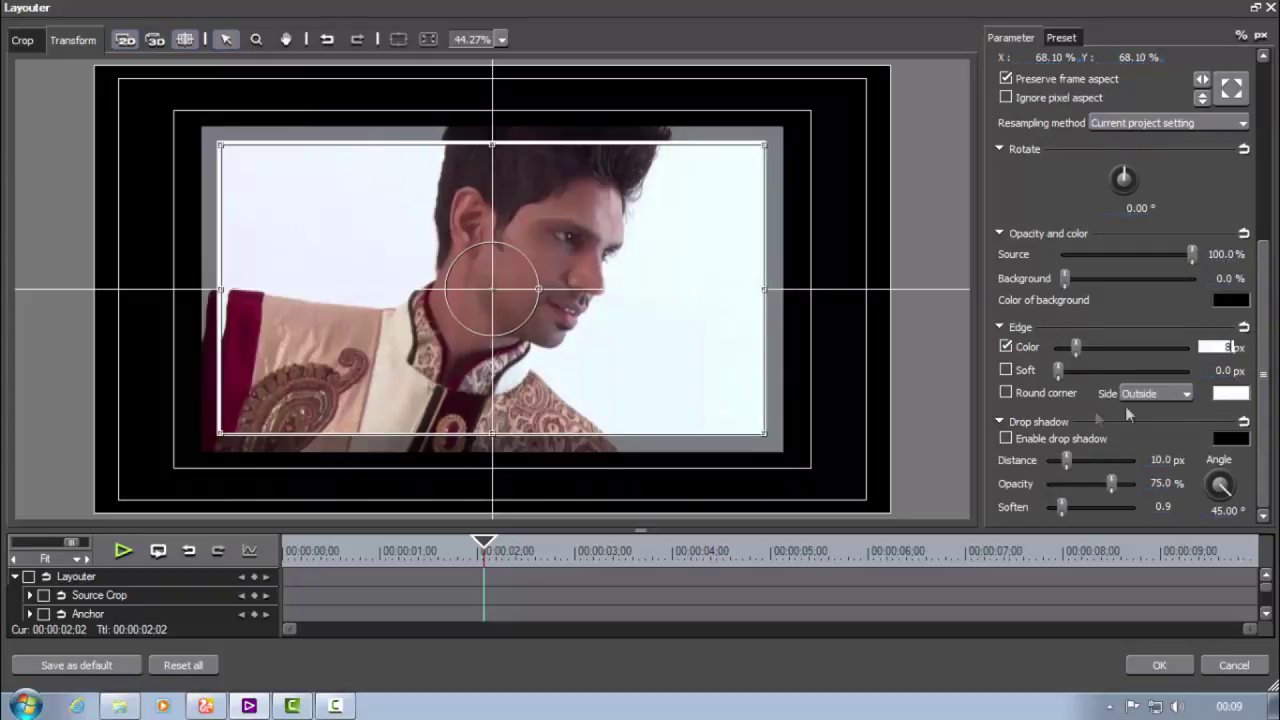
# Make the 2 V clip's edge black, set its side to Both and apply the layout changes
pyautogui.click(1231, 393)
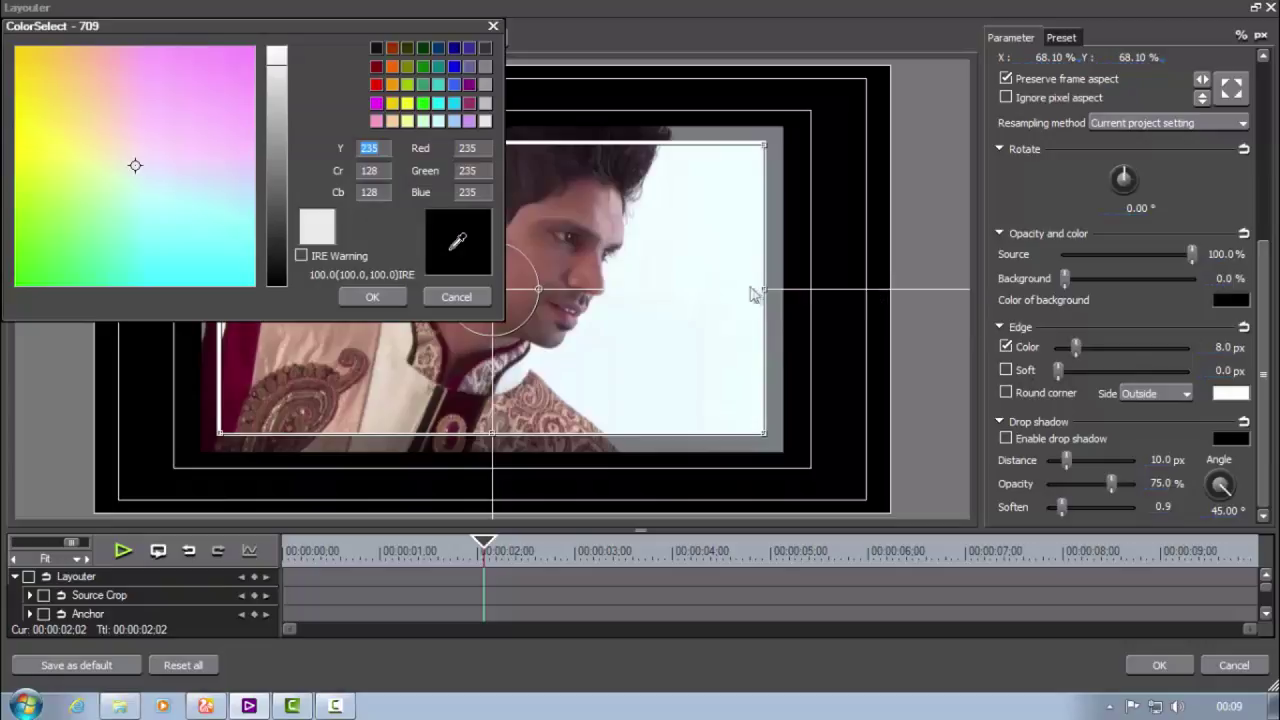
pyautogui.moveTo(267, 248); pyautogui.dragTo(272, 305)
pyautogui.click(374, 298)
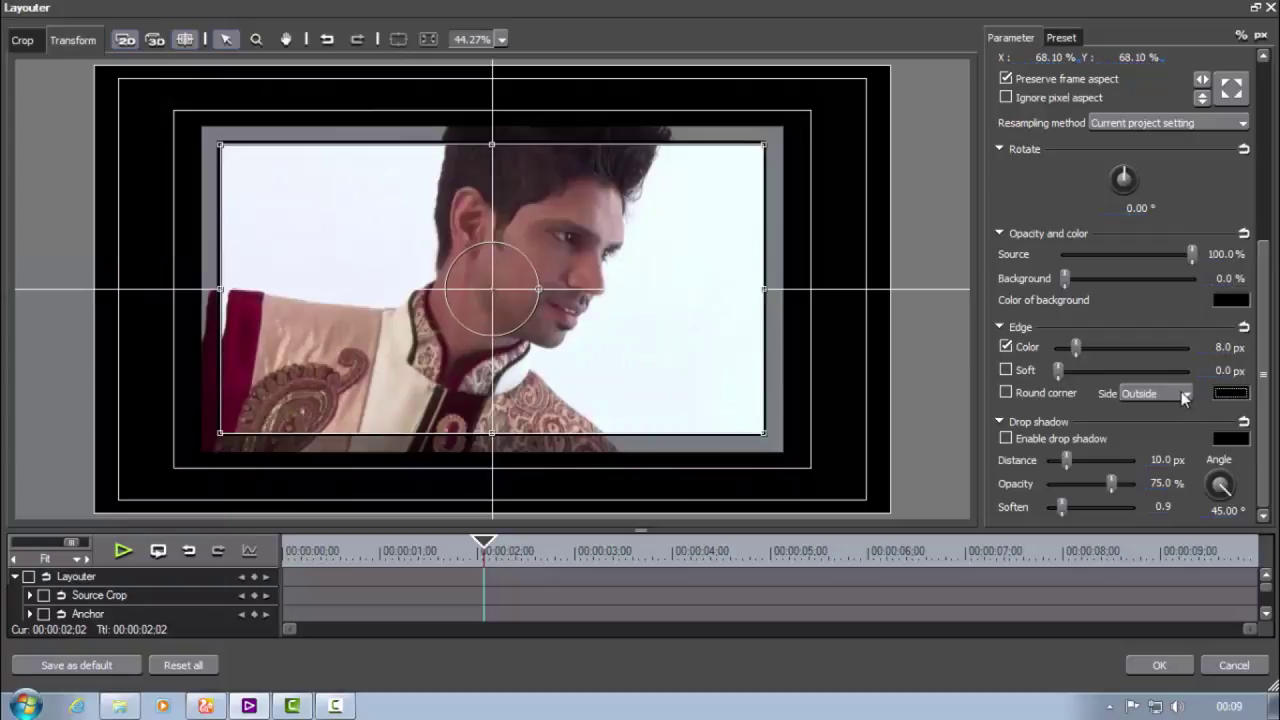
pyautogui.click(1185, 396)
pyautogui.click(1148, 450)
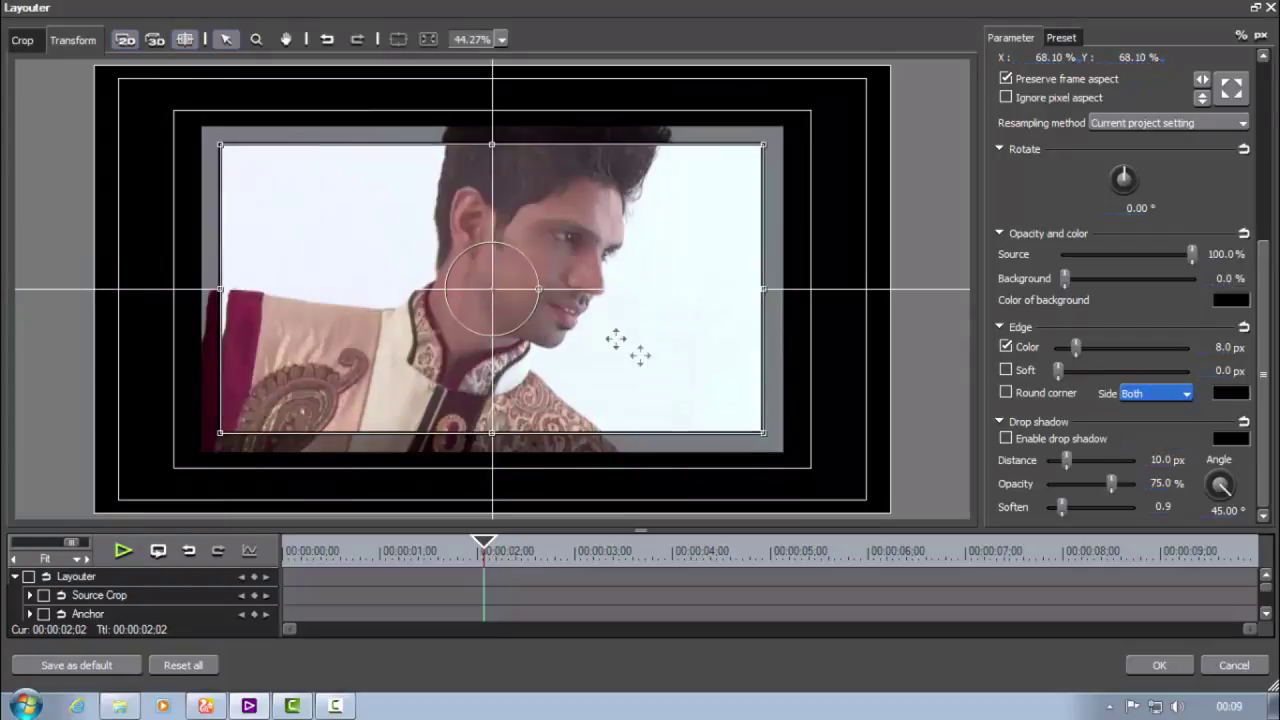
pyautogui.click(1148, 666)
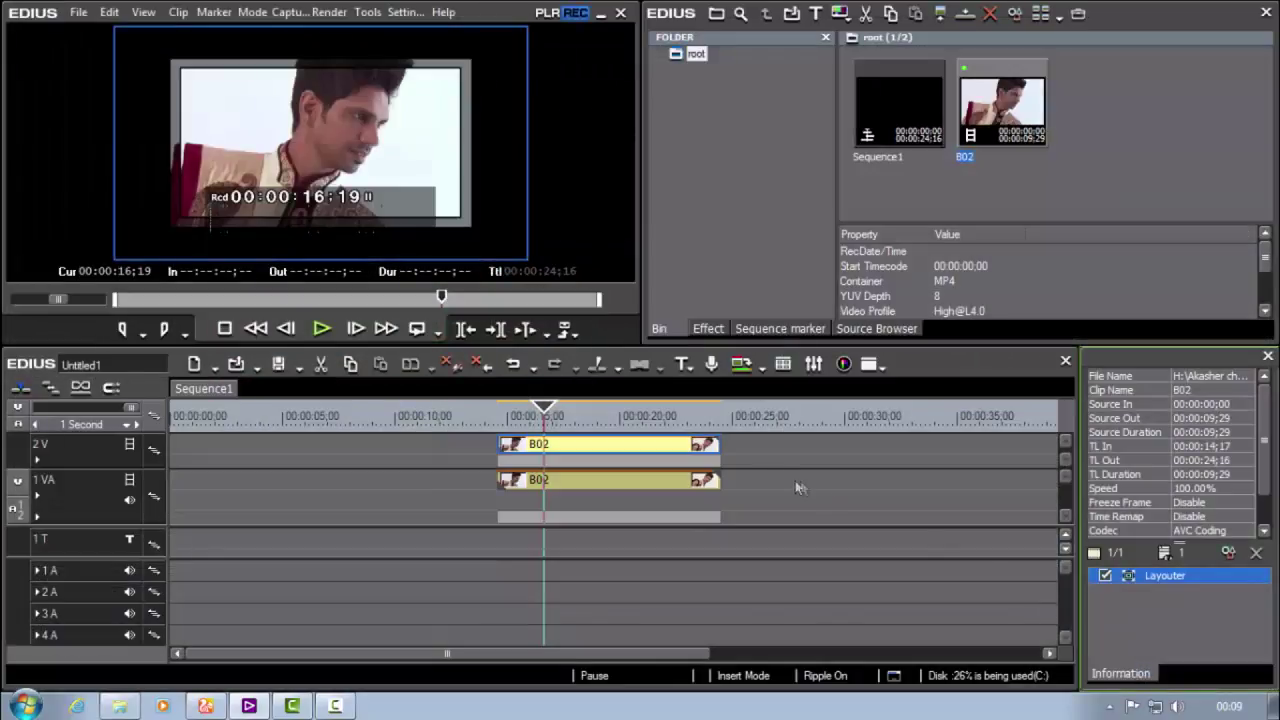
# Play the sequence from the start of the layered B02 clips to preview the framed effect
pyautogui.moveTo(546, 418); pyautogui.dragTo(499, 418)
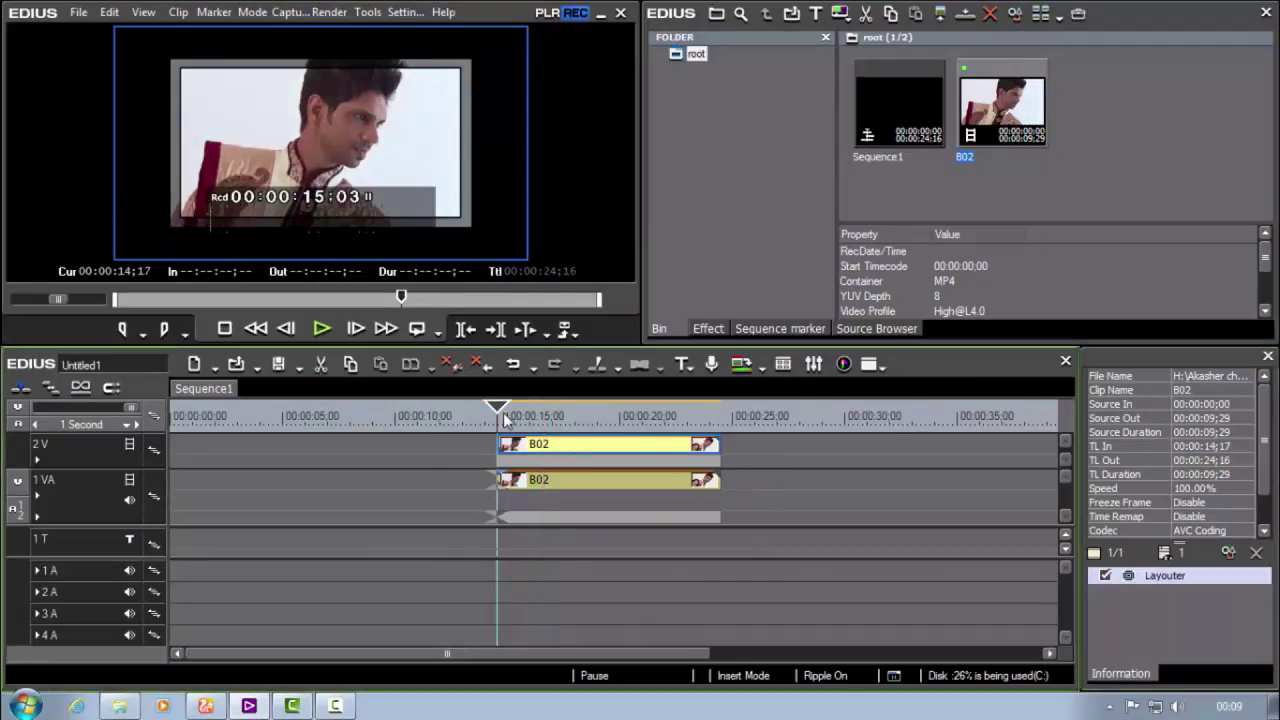
pyautogui.press('space')
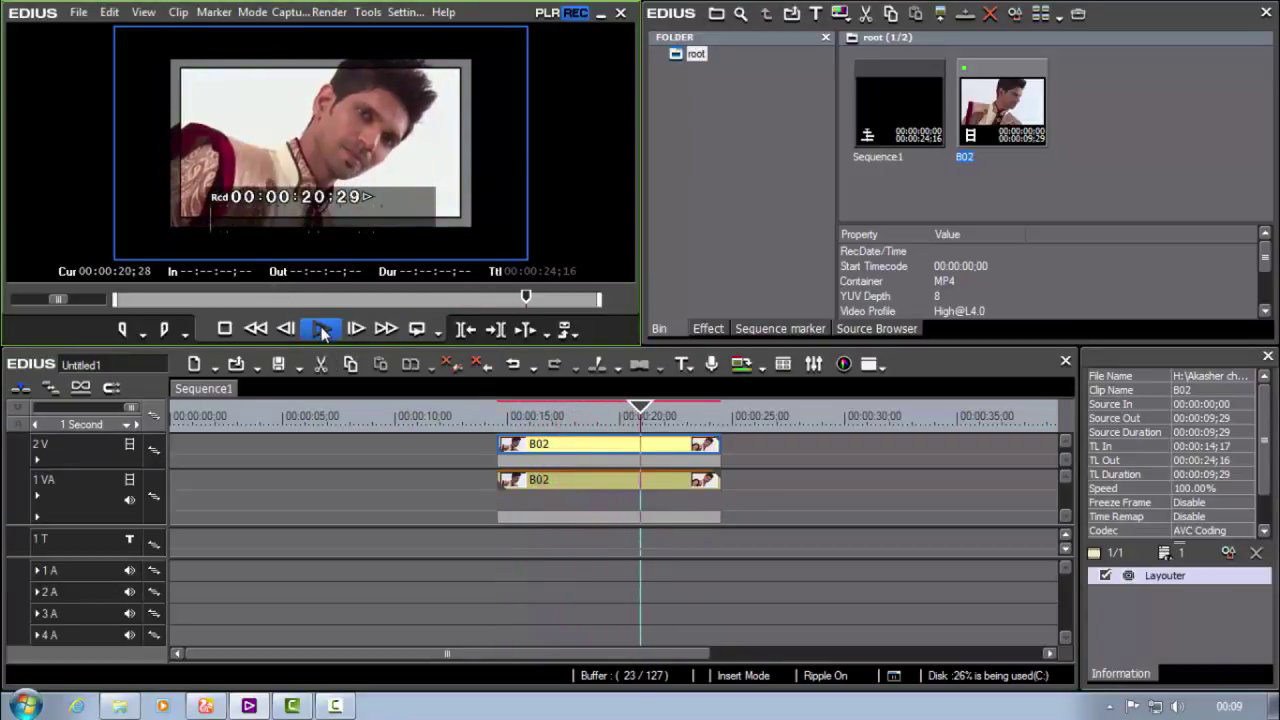
pyautogui.click(552, 415)
pyautogui.press('z')
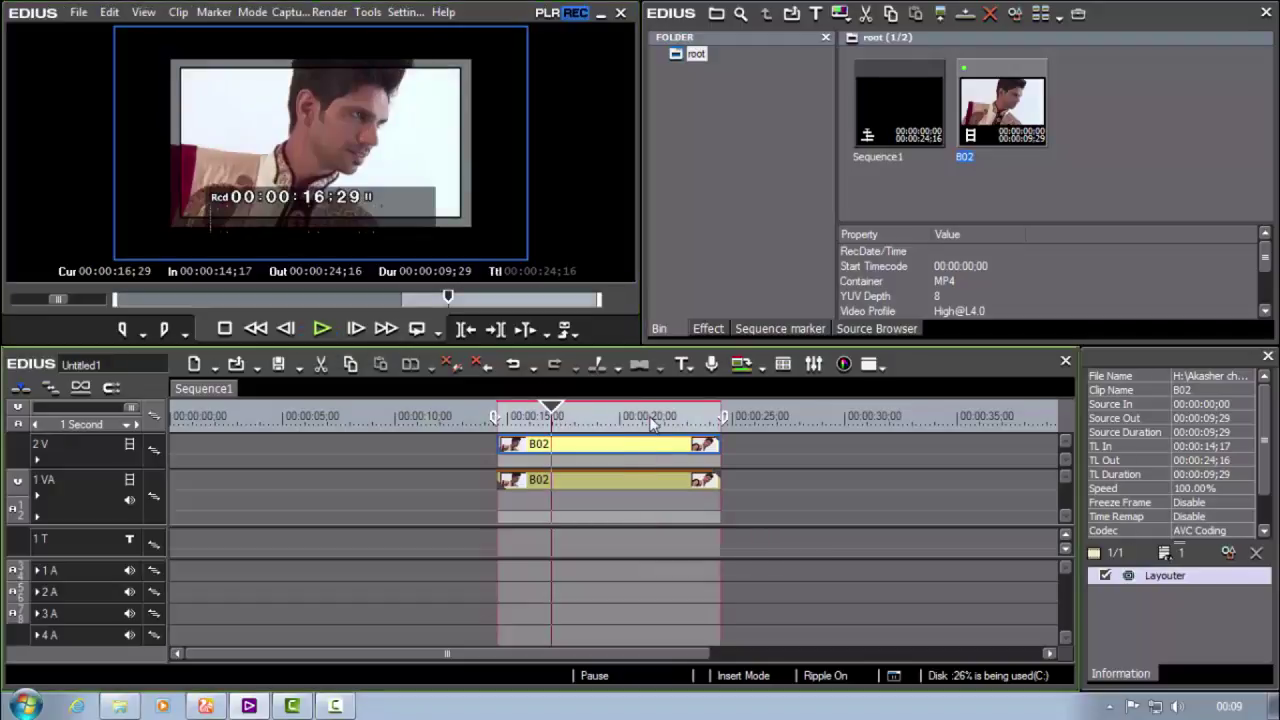
pyautogui.rightClick(724, 425)
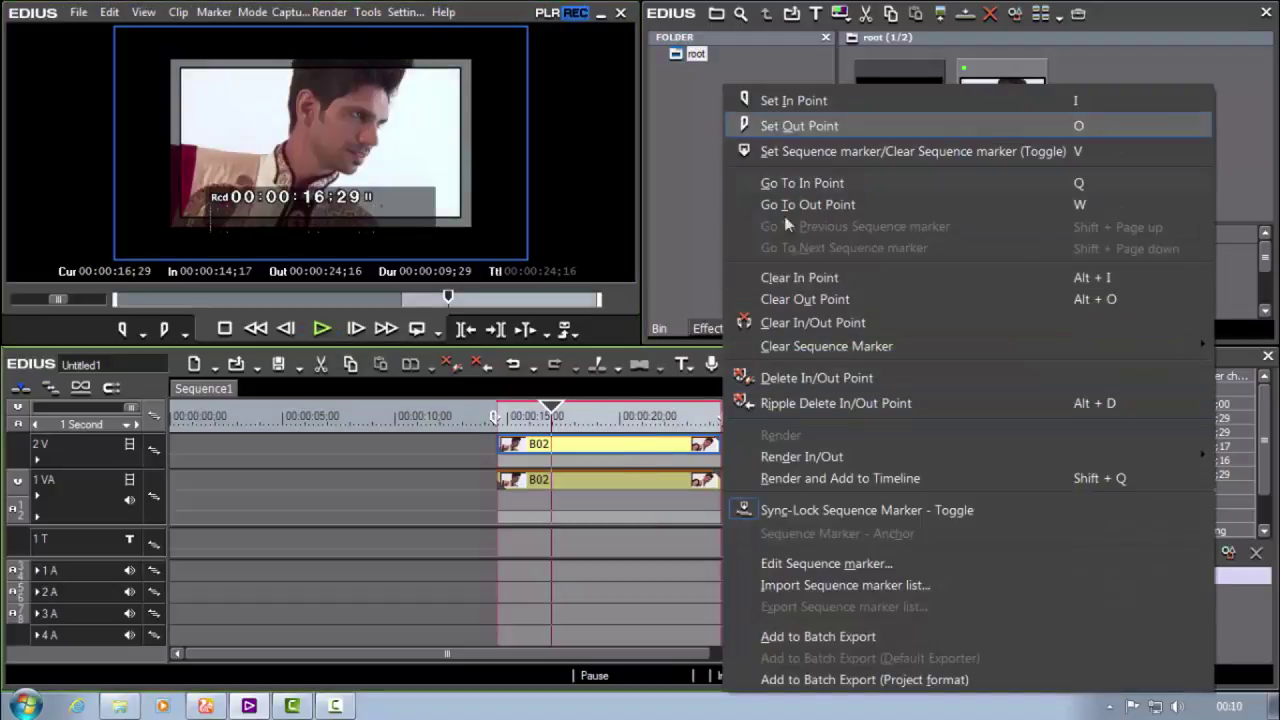
pyautogui.click(784, 325)
pyautogui.moveTo(555, 413); pyautogui.dragTo(620, 413)
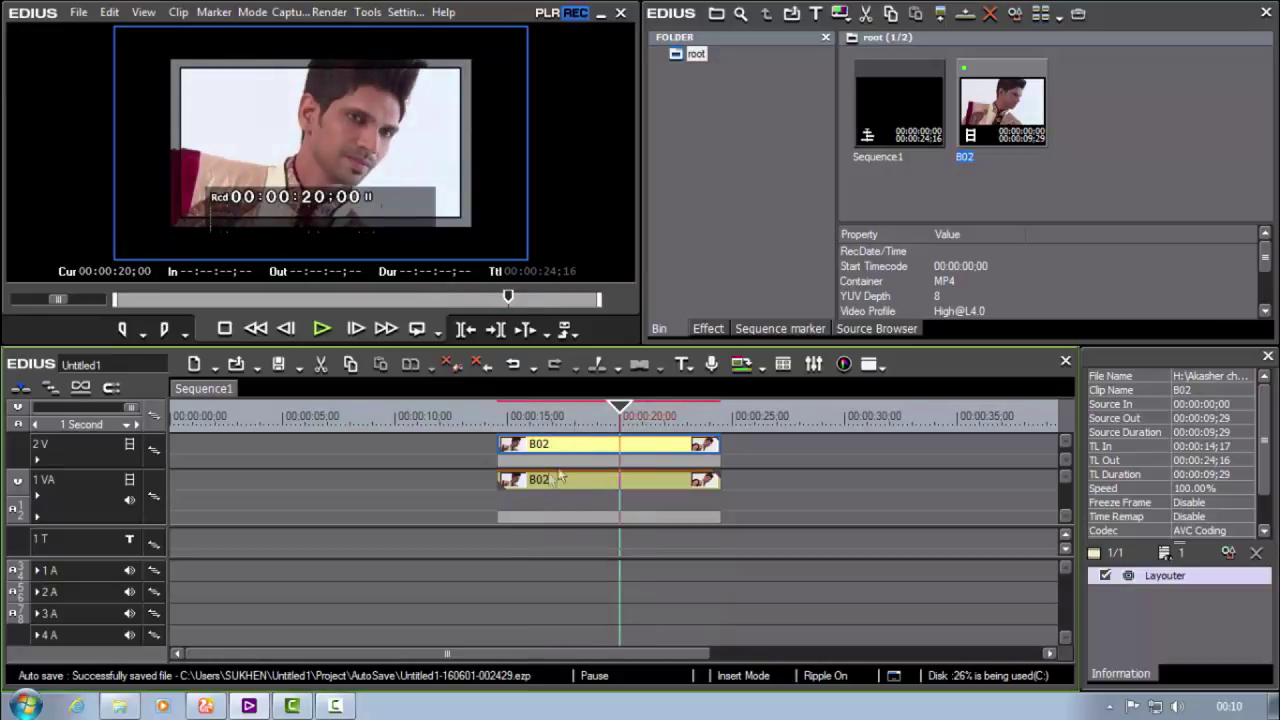
# Select both B02 clips on 2 V and 1 VA and add them to the bin as a sequence
pyautogui.click(757, 490)
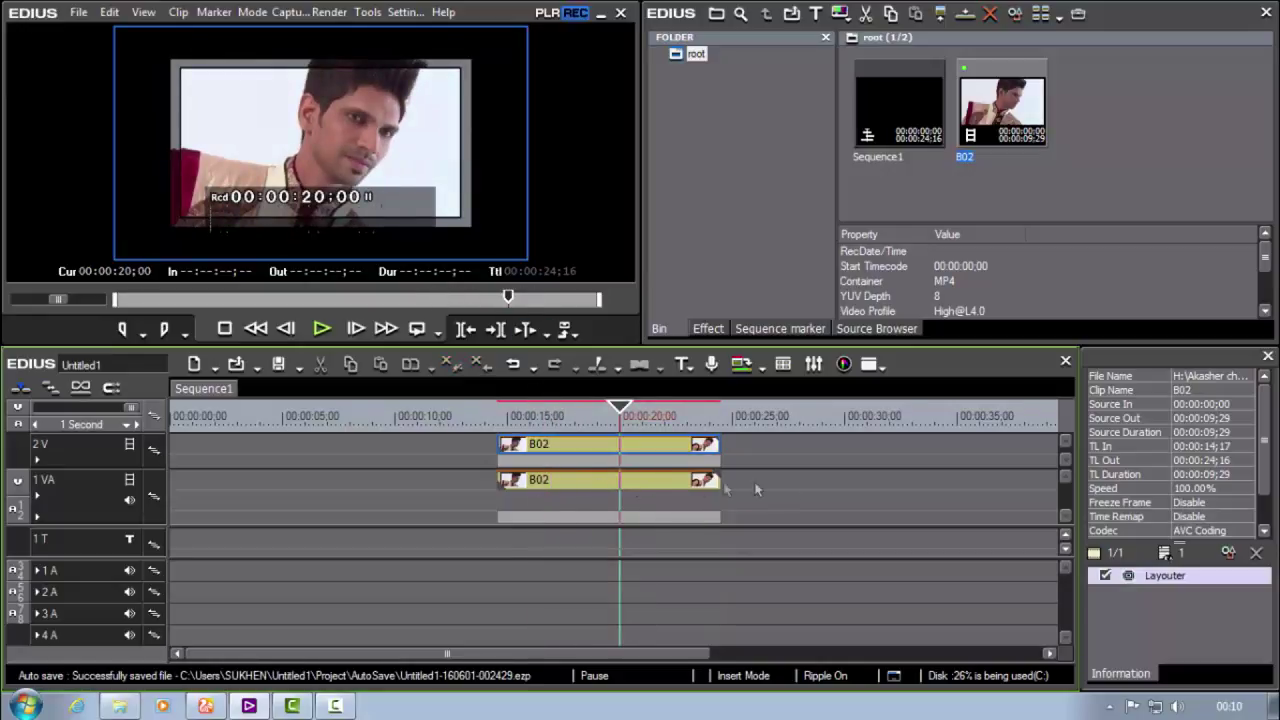
pyautogui.moveTo(620, 411)
pyautogui.mouseDown()
pyautogui.moveTo(580, 413)
pyautogui.moveTo(621, 413)
pyautogui.mouseUp()
pyautogui.moveTo(708, 550); pyautogui.dragTo(548, 440)
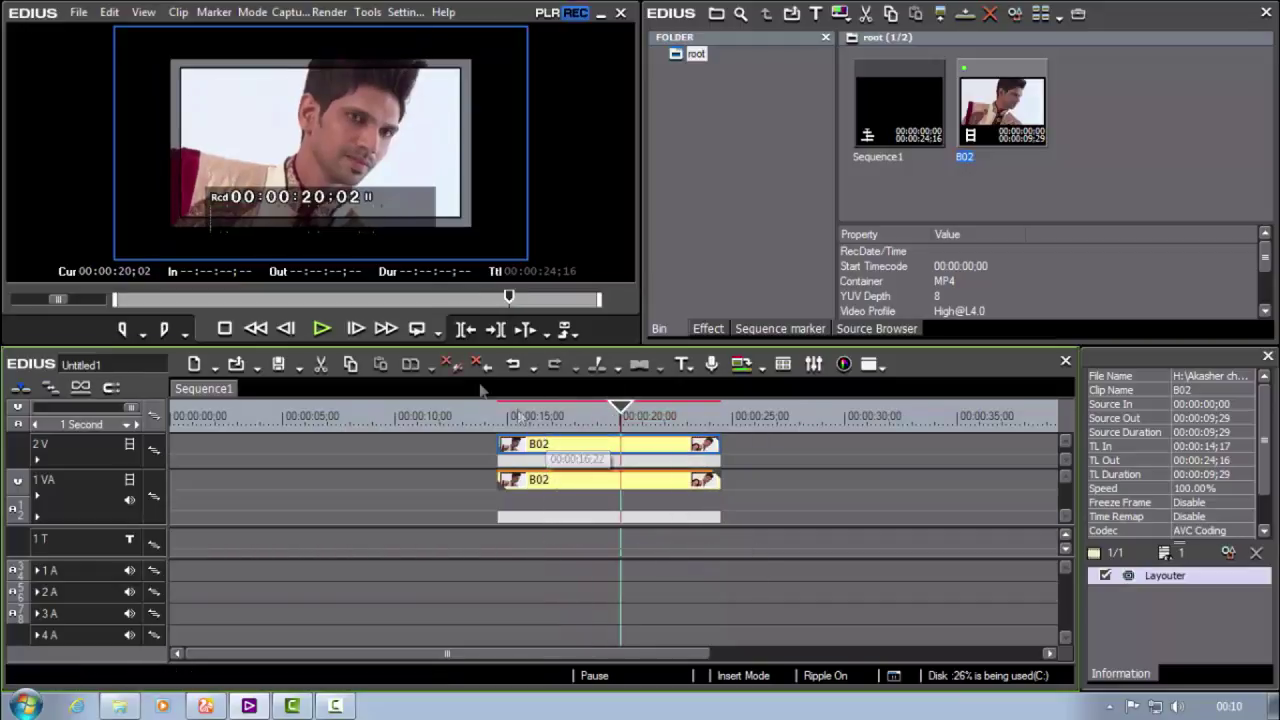
pyautogui.click(111, 12)
pyautogui.moveTo(147, 522)
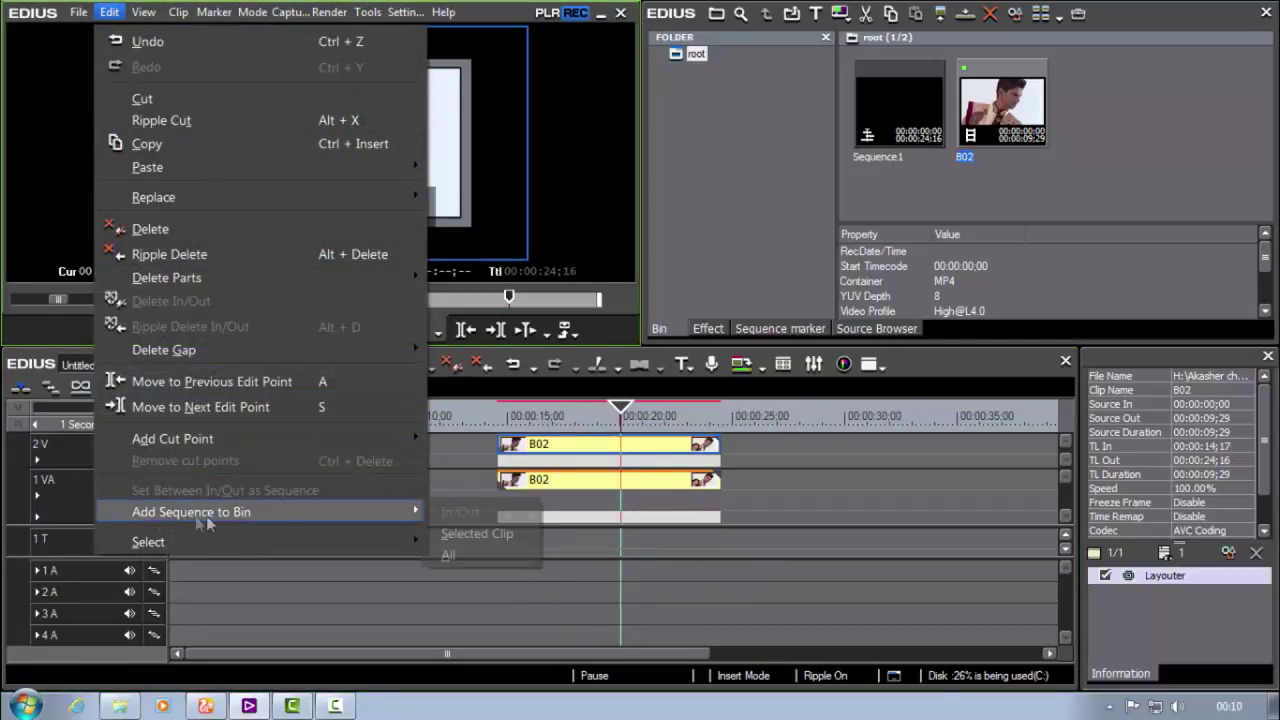
pyautogui.click(484, 538)
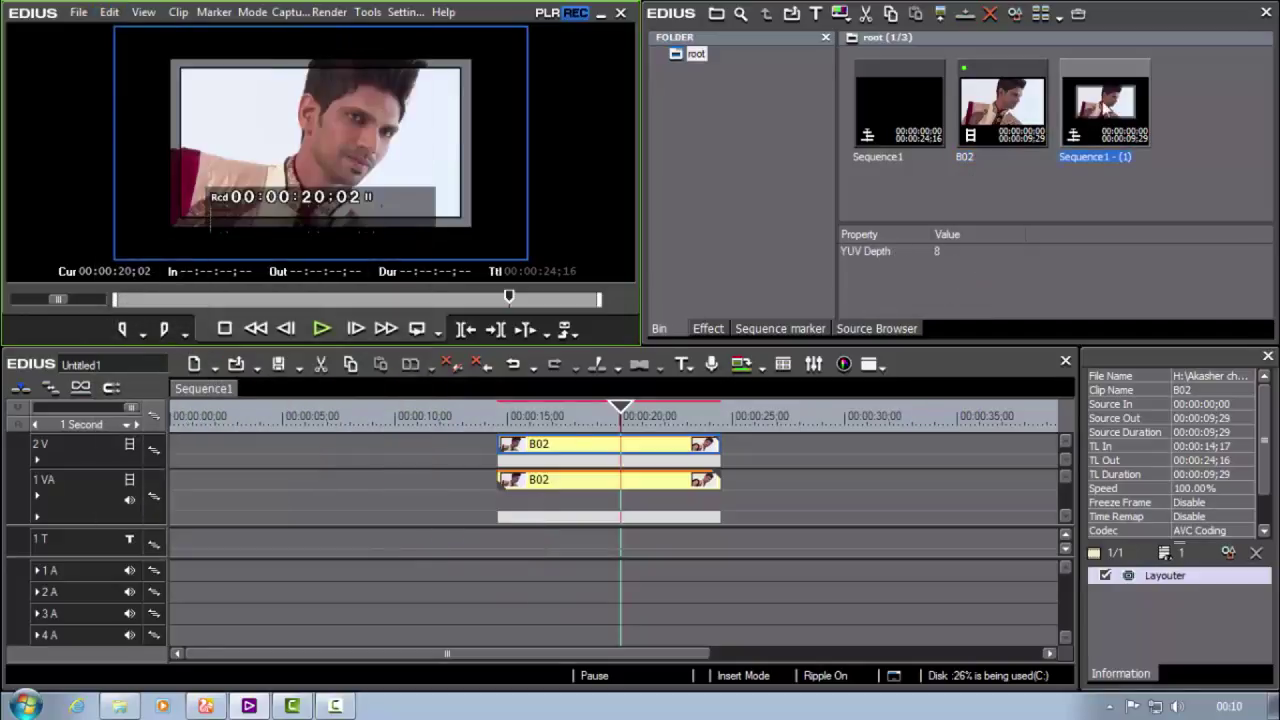
# Place the Sequence1 - (1) clip on the 1 VA track and delete the original B02 clips from the timeline
pyautogui.moveTo(1100, 110); pyautogui.dragTo(403, 490)
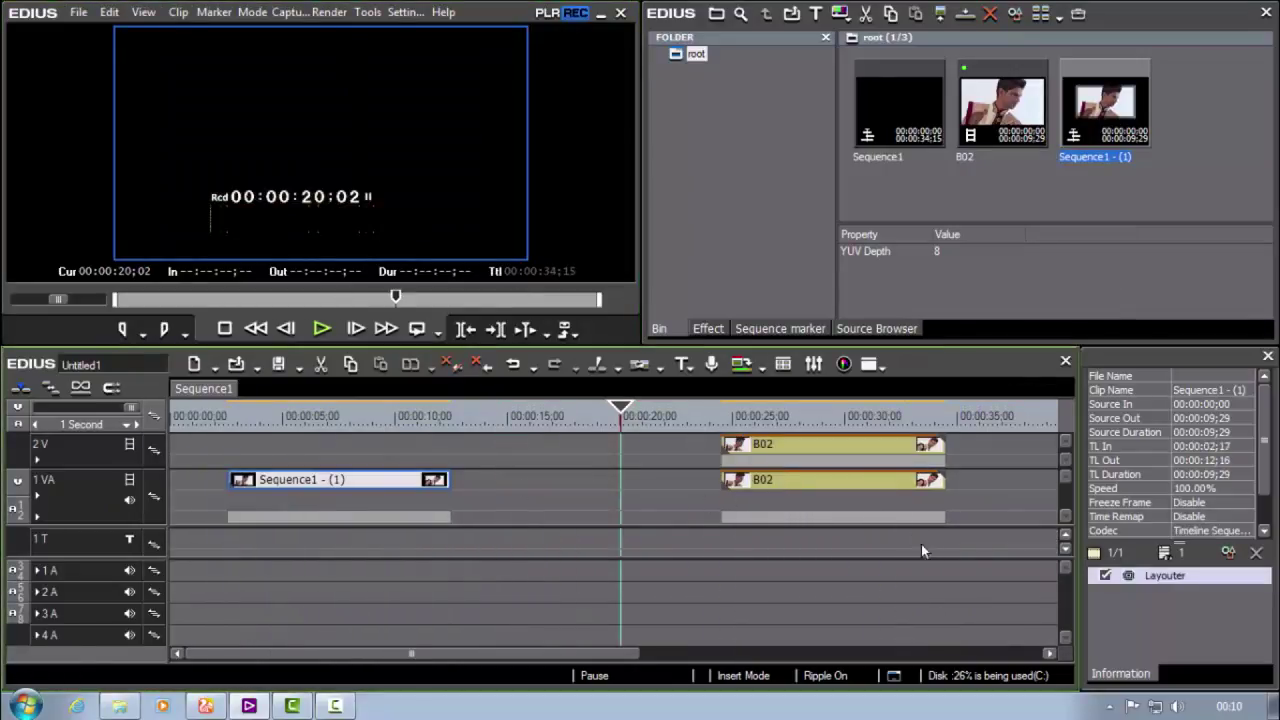
pyautogui.rightClick(786, 445)
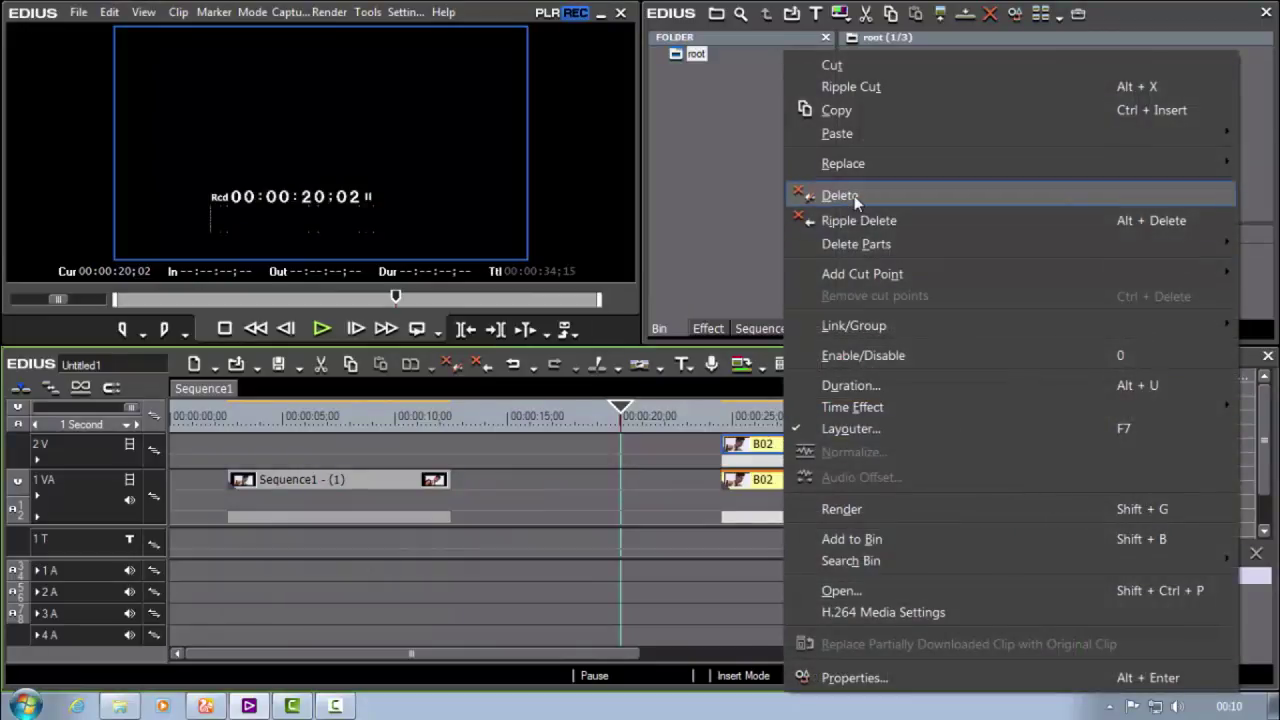
pyautogui.click(854, 195)
# Move the Sequence1 - (1) clip along the 1 VA track to start at about 00:00:06;18
pyautogui.click(334, 415)
pyautogui.click(273, 415)
pyautogui.click(333, 425)
pyautogui.moveTo(348, 488); pyautogui.dragTo(440, 489)
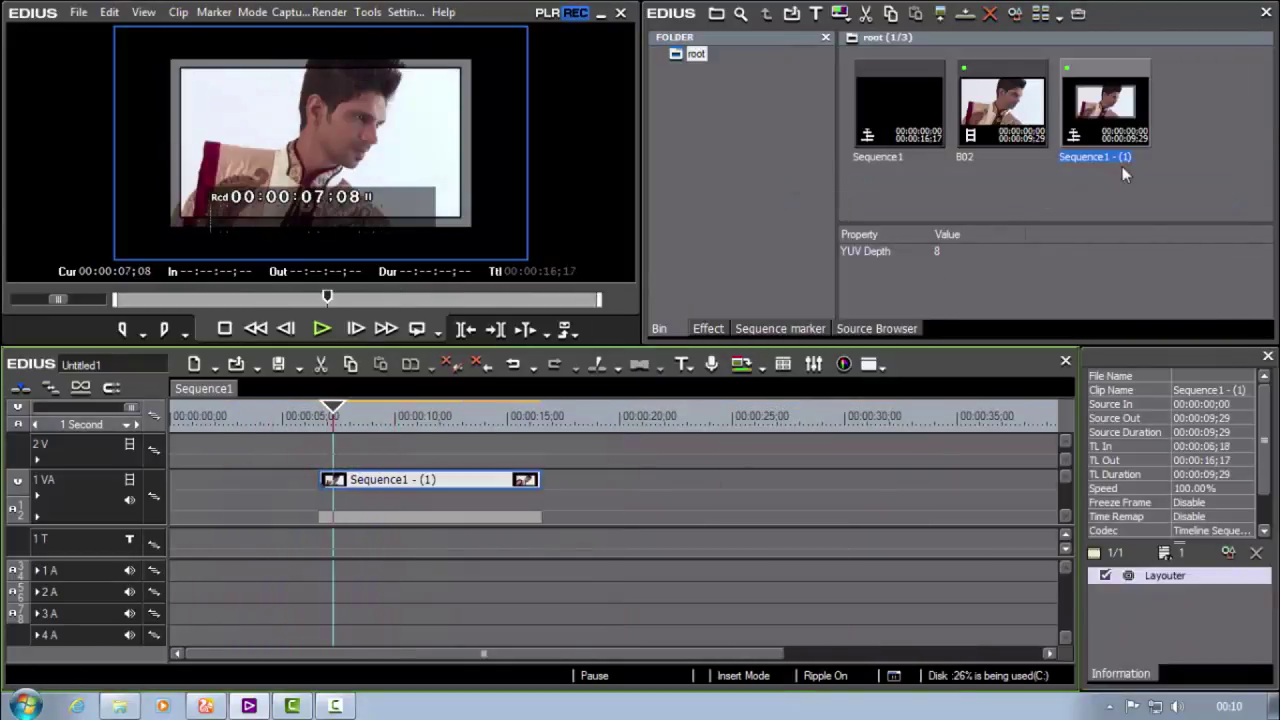
# Import the G02 clip from the Video replace folder into the bin
pyautogui.doubleClick(1156, 188)
pyautogui.click(822, 114)
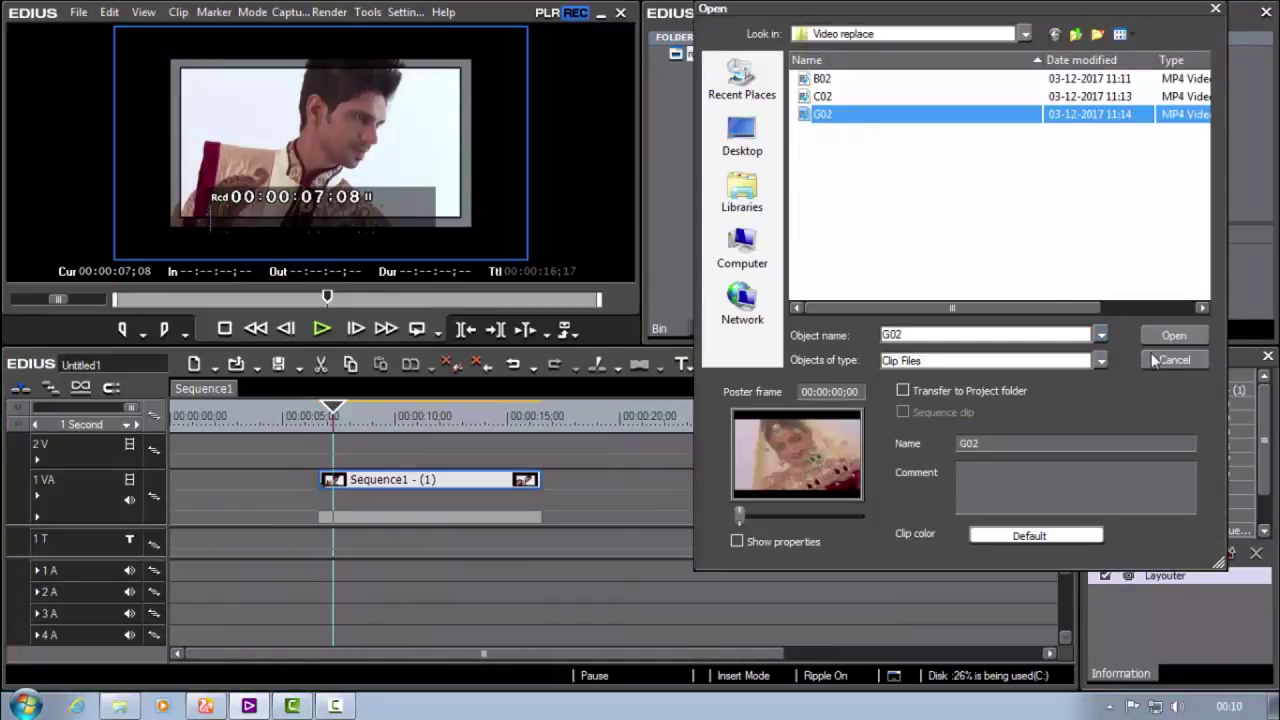
pyautogui.click(1170, 337)
# Place G02 on 1 VA beneath the nested sequence on 2 V, with both clips starting at 00:00:17;12
pyautogui.moveTo(942, 155); pyautogui.dragTo(637, 425)
pyautogui.click(702, 482)
pyautogui.moveTo(666, 478)
pyautogui.mouseDown()
pyautogui.moveTo(697, 492)
pyautogui.moveTo(686, 489)
pyautogui.mouseUp()
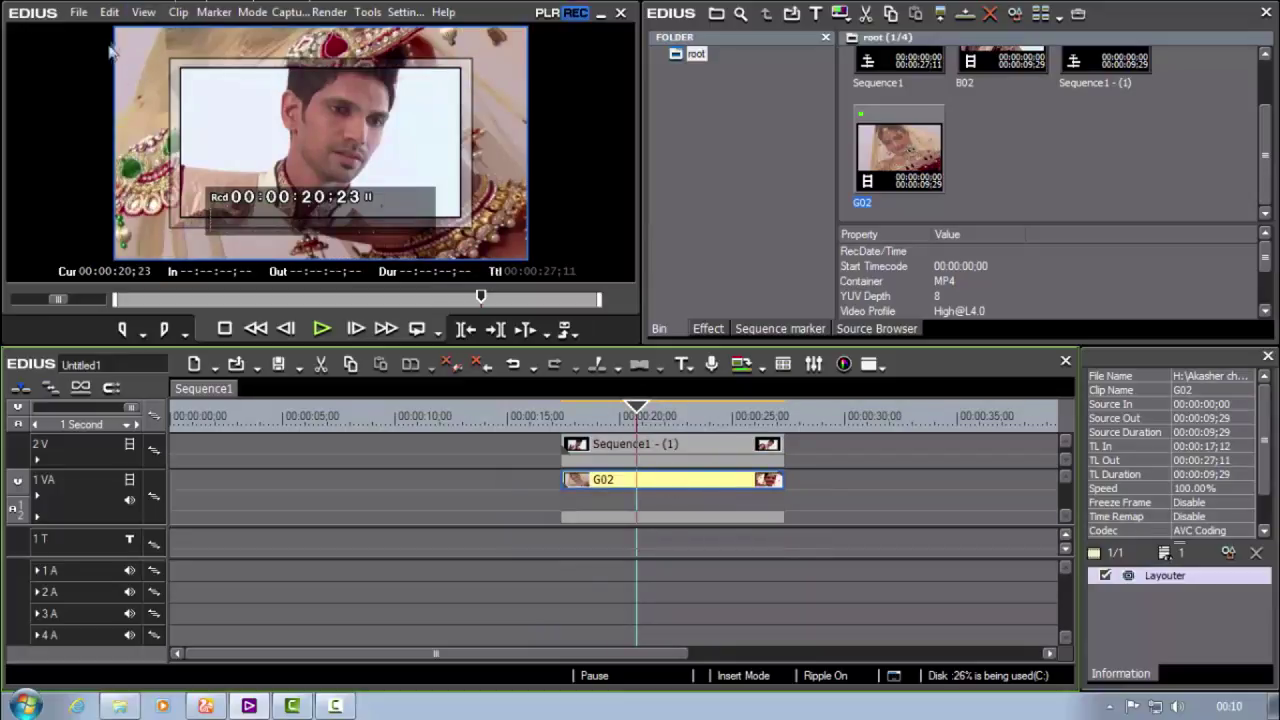
# Enable Layouter keyframing for the nested sequence on 2 V and position it at X -79.70%, Y 71.70% on its first frame
pyautogui.click(651, 446)
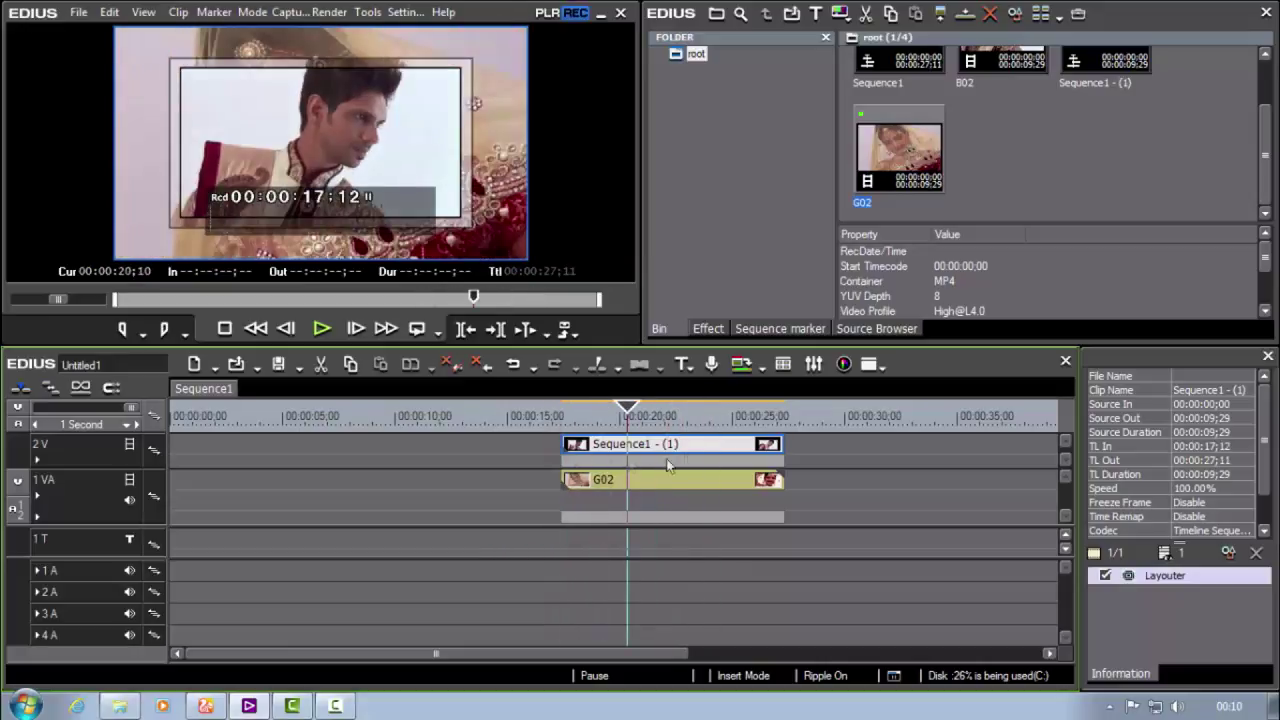
pyautogui.click(1227, 554)
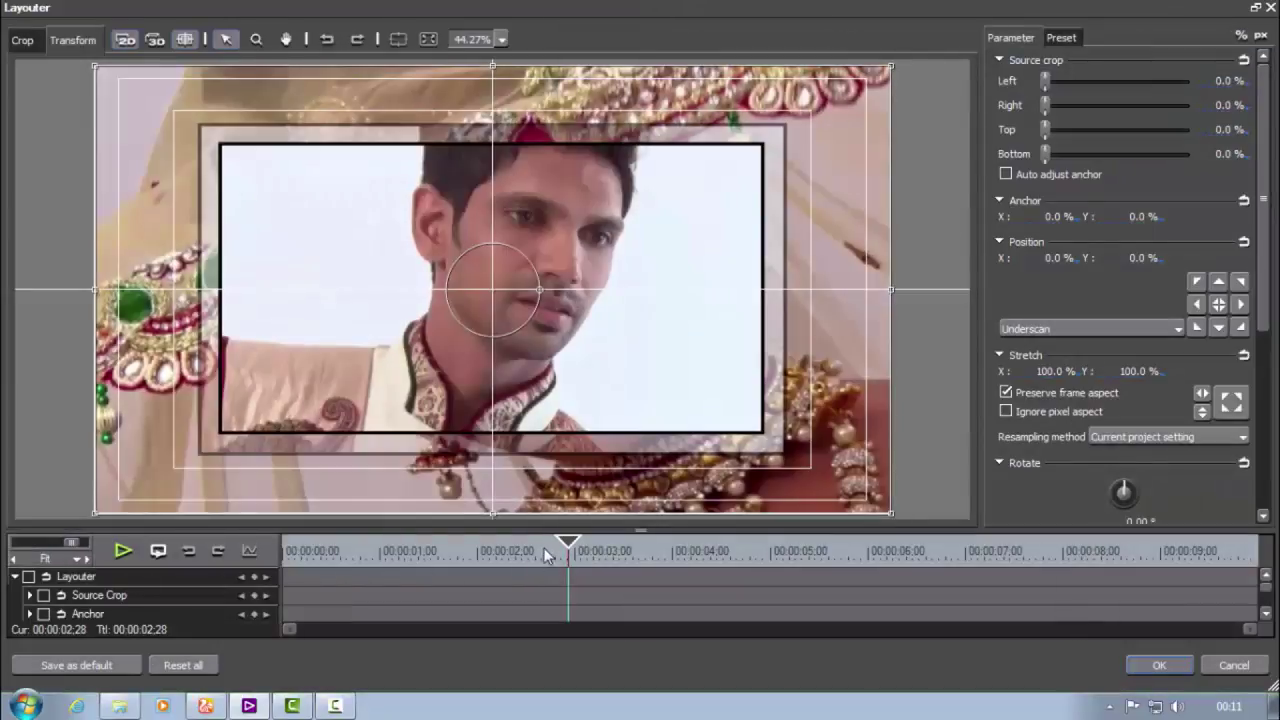
pyautogui.moveTo(547, 556); pyautogui.dragTo(222, 593)
pyautogui.click(29, 577)
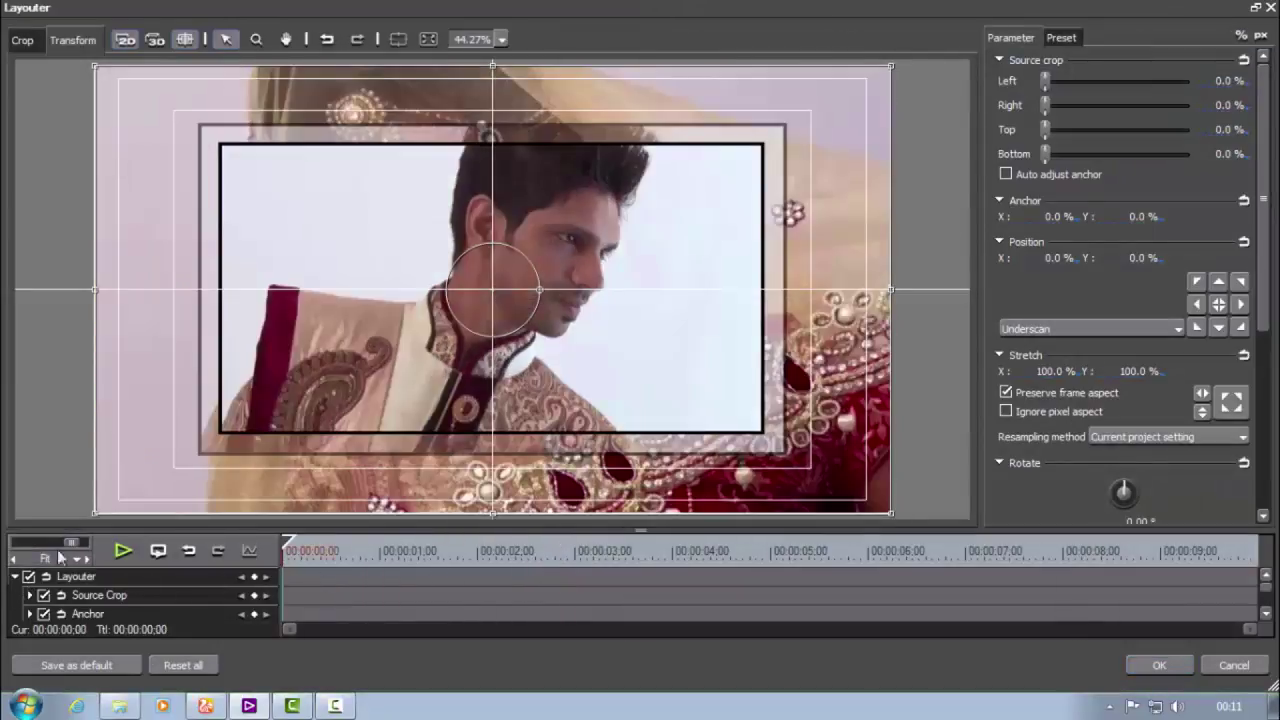
pyautogui.moveTo(761, 185); pyautogui.dragTo(165, 476)
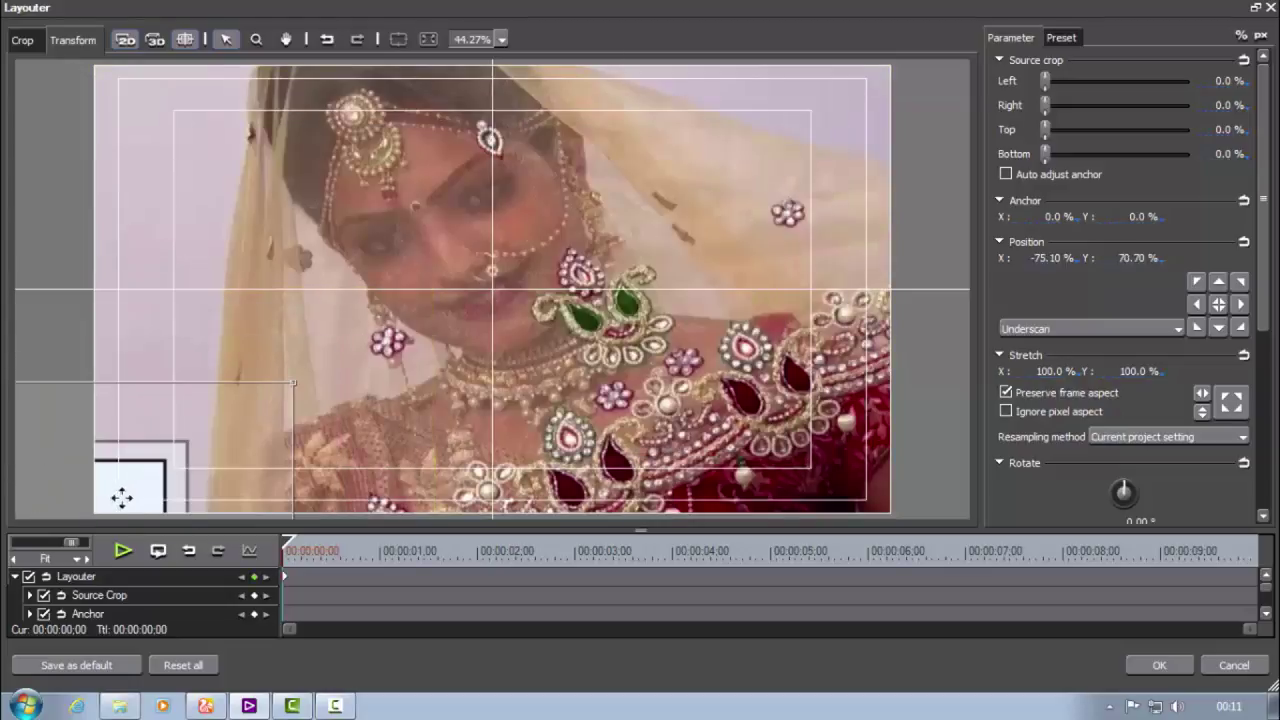
pyautogui.moveTo(136, 492); pyautogui.dragTo(116, 482)
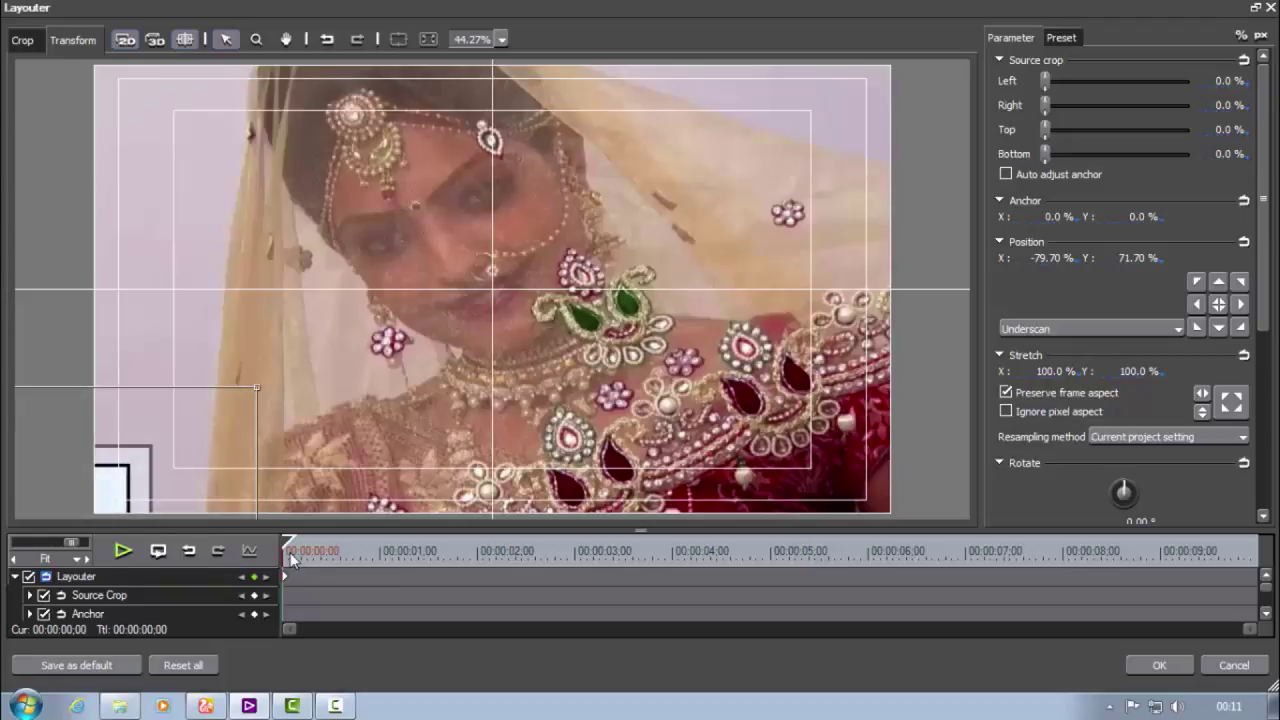
# Keyframe the nested sequence's position at X 92.60%, Y -77.40% on its last frame and apply the layout
pyautogui.moveTo(288, 546); pyautogui.dragTo(1250, 541)
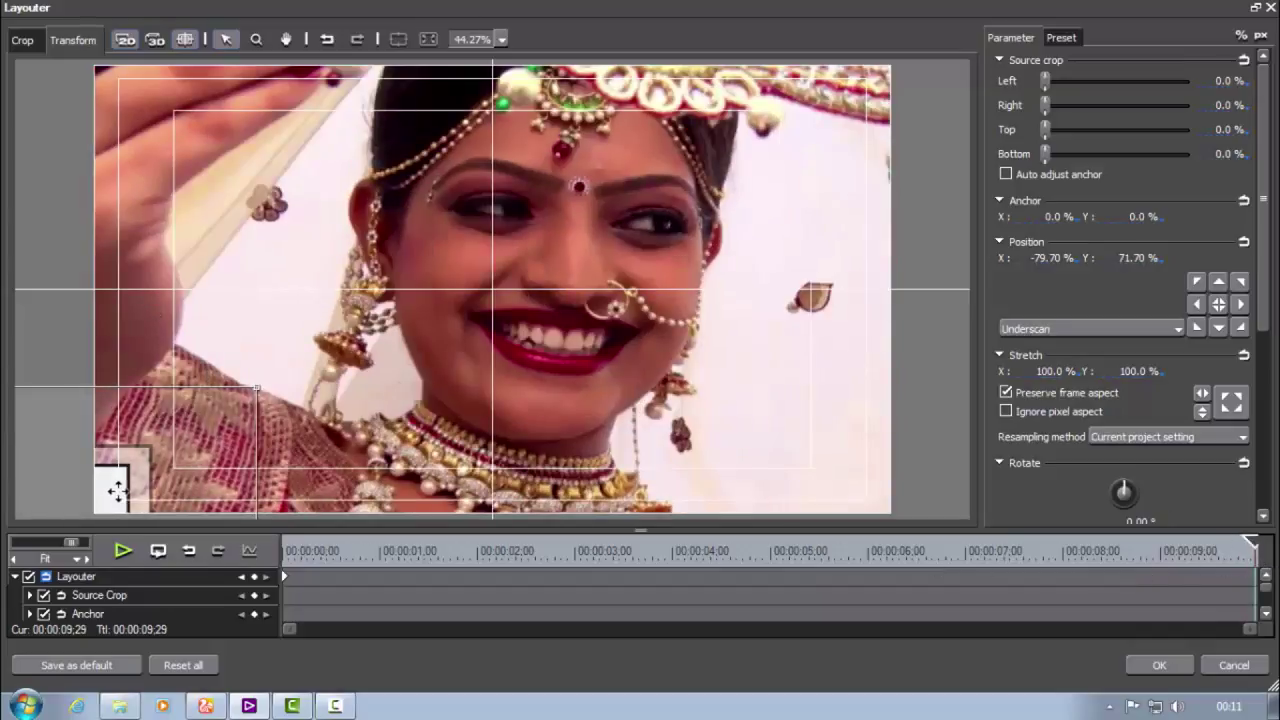
pyautogui.moveTo(481, 289); pyautogui.dragTo(875, 138)
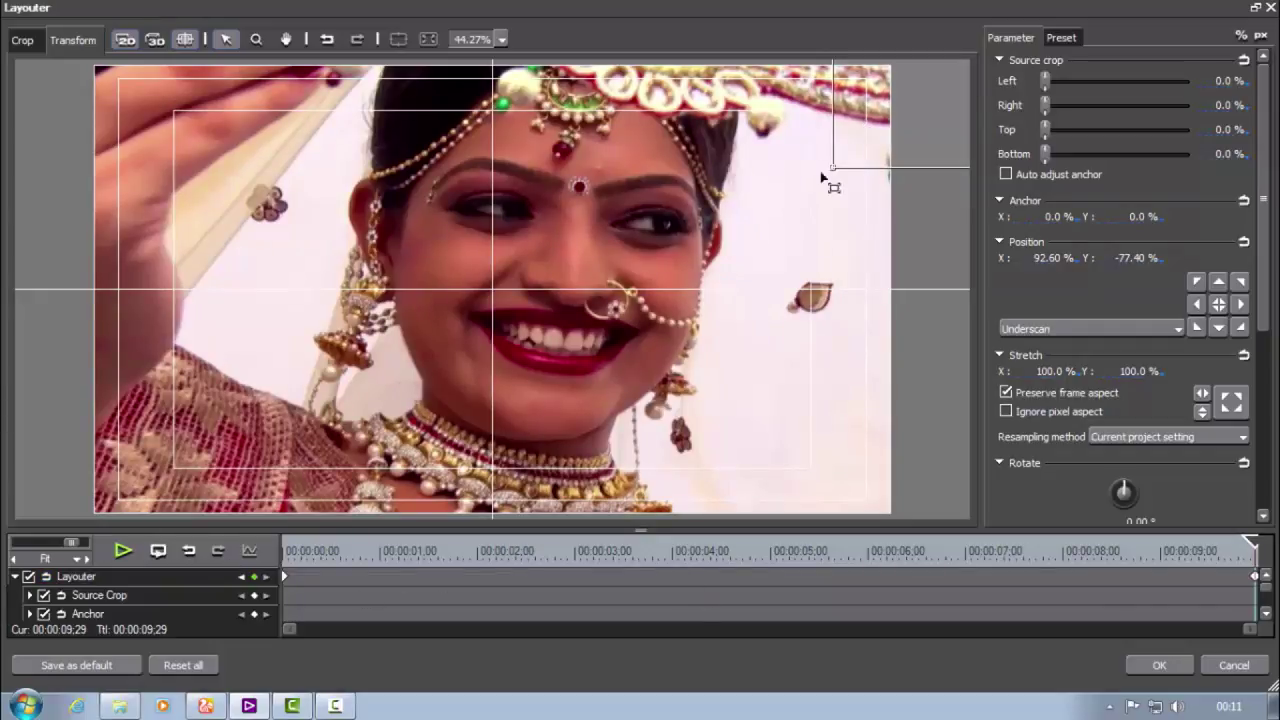
pyautogui.click(1157, 667)
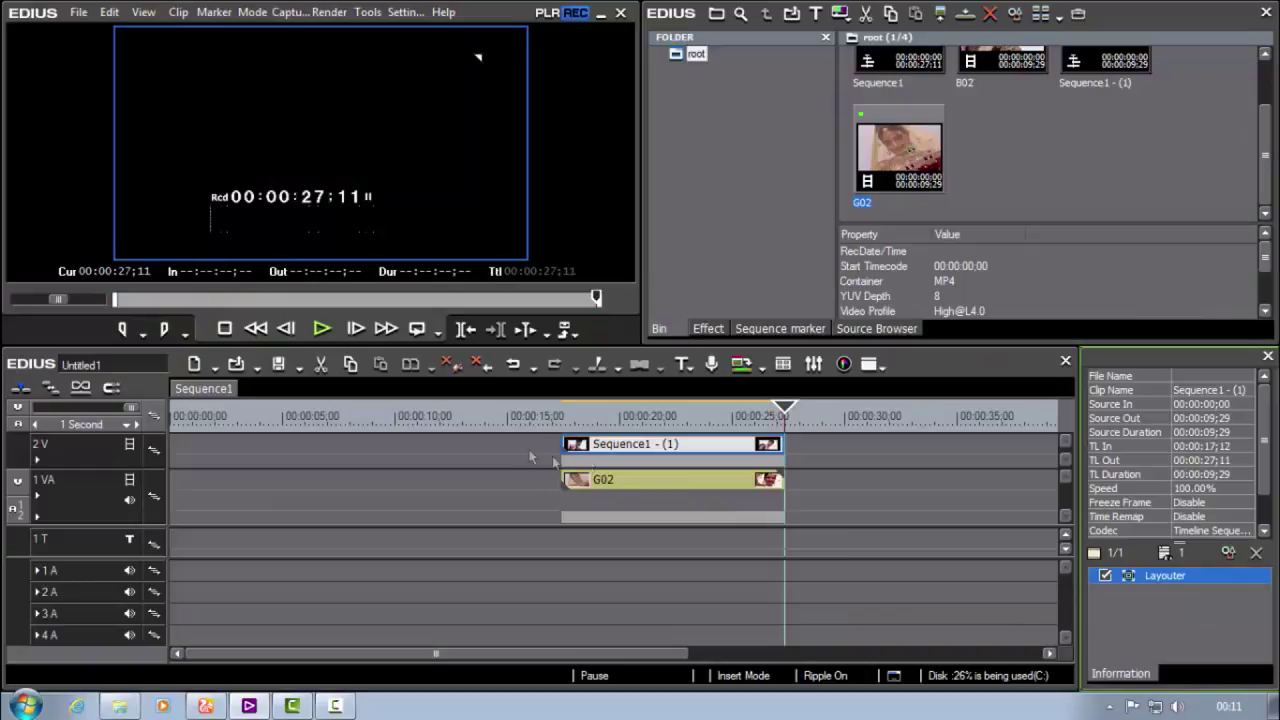
# Play the timeline from the start of the stacked clips to preview the frame's diagonal movement over G02
pyautogui.click(561, 408)
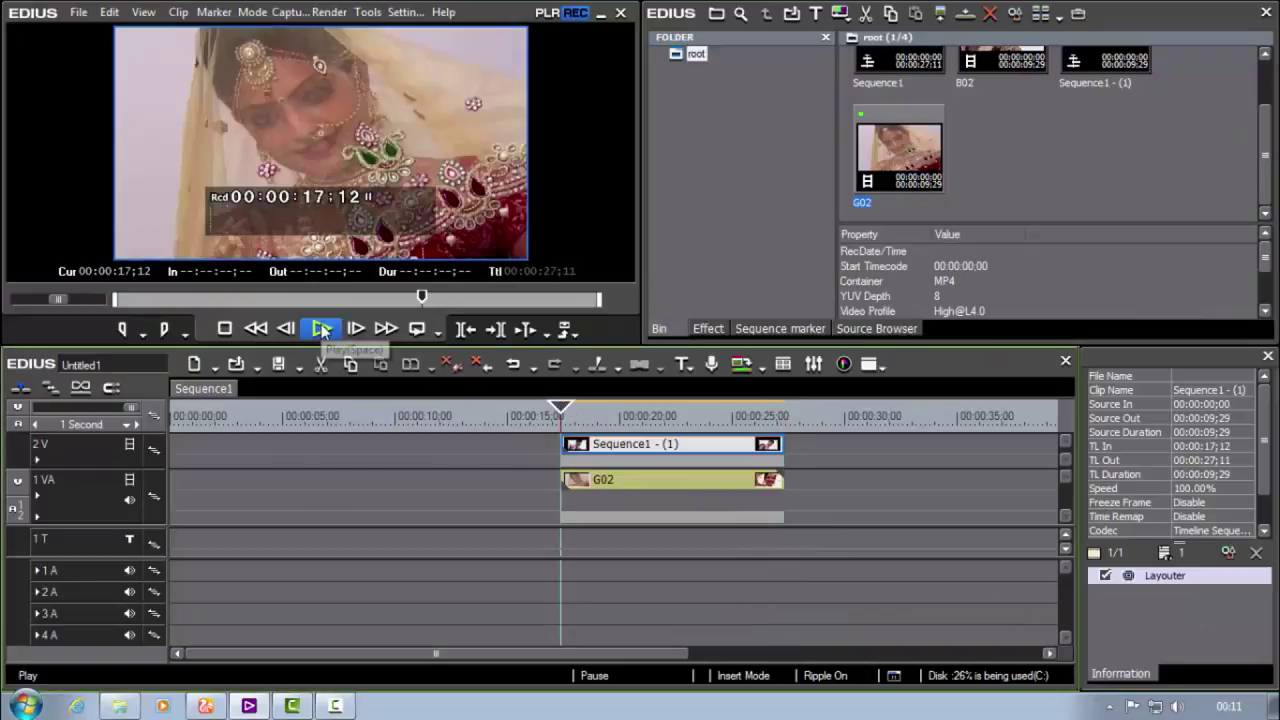
pyautogui.click(320, 330)
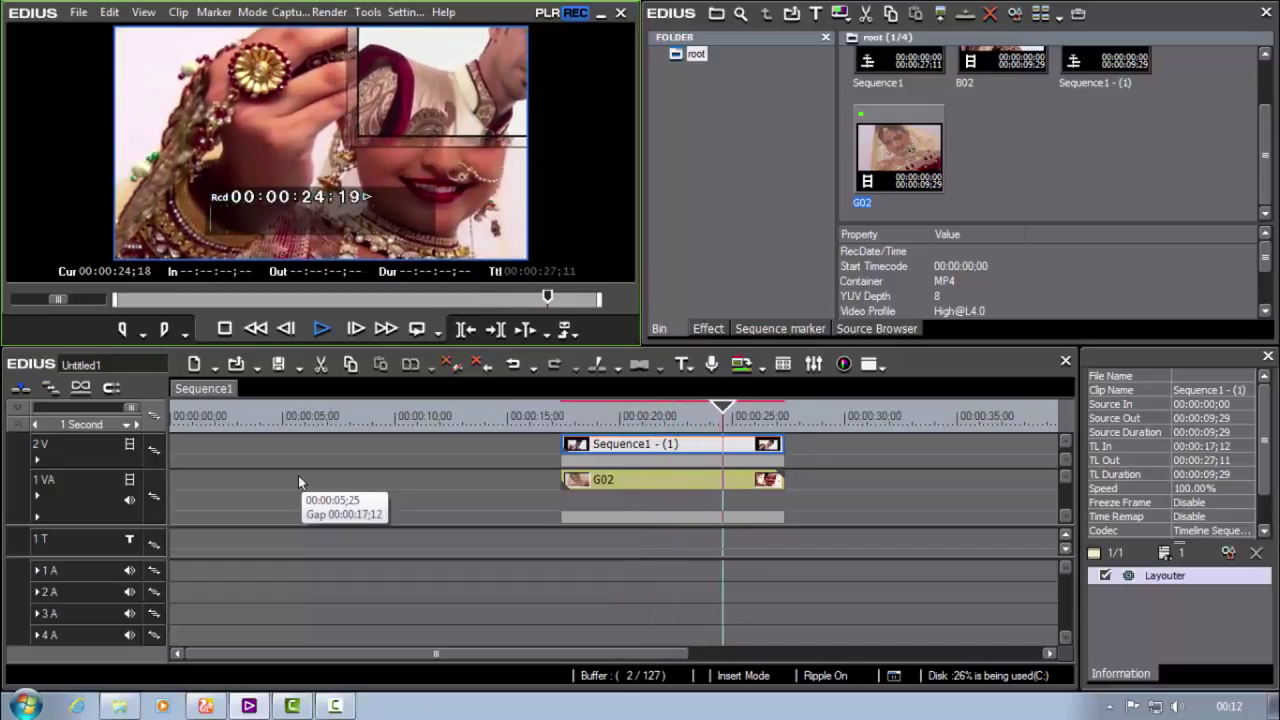
pyautogui.click(322, 330)
# Inspect the nested sequence's layout and keyframes at 00:00:18;04 without changing them
pyautogui.click(575, 420)
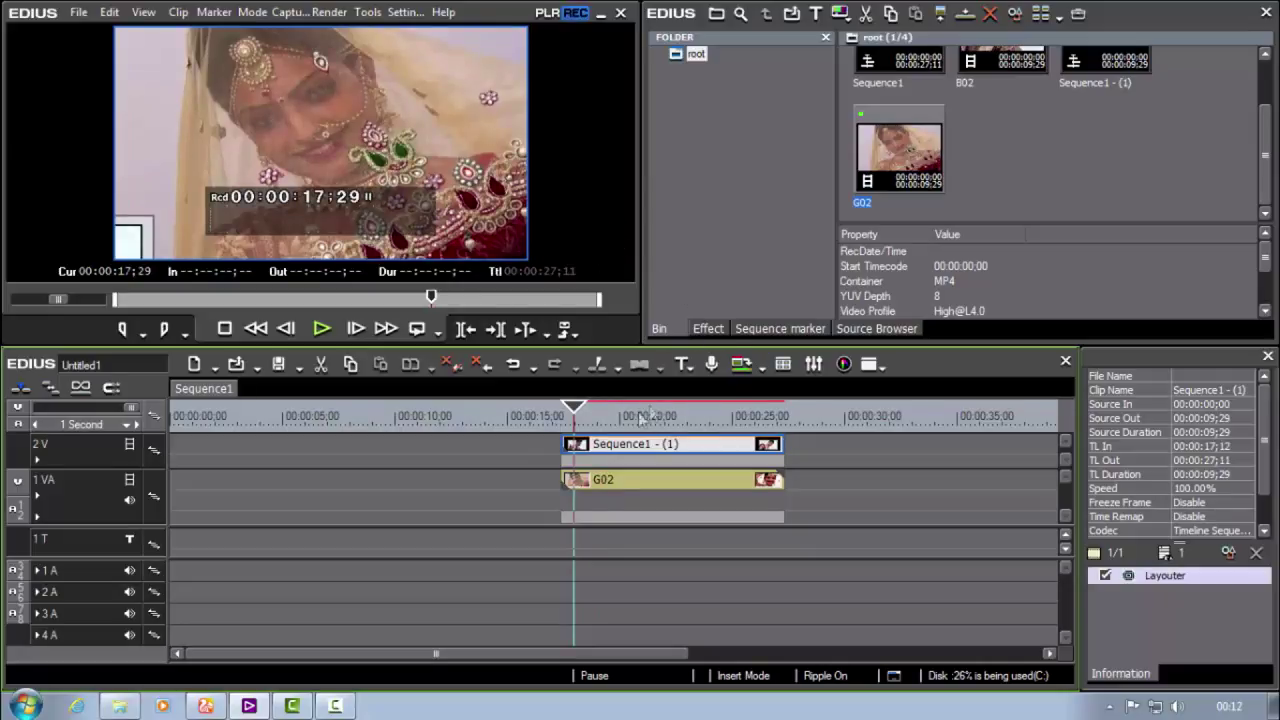
pyautogui.moveTo(577, 412); pyautogui.dragTo(580, 412)
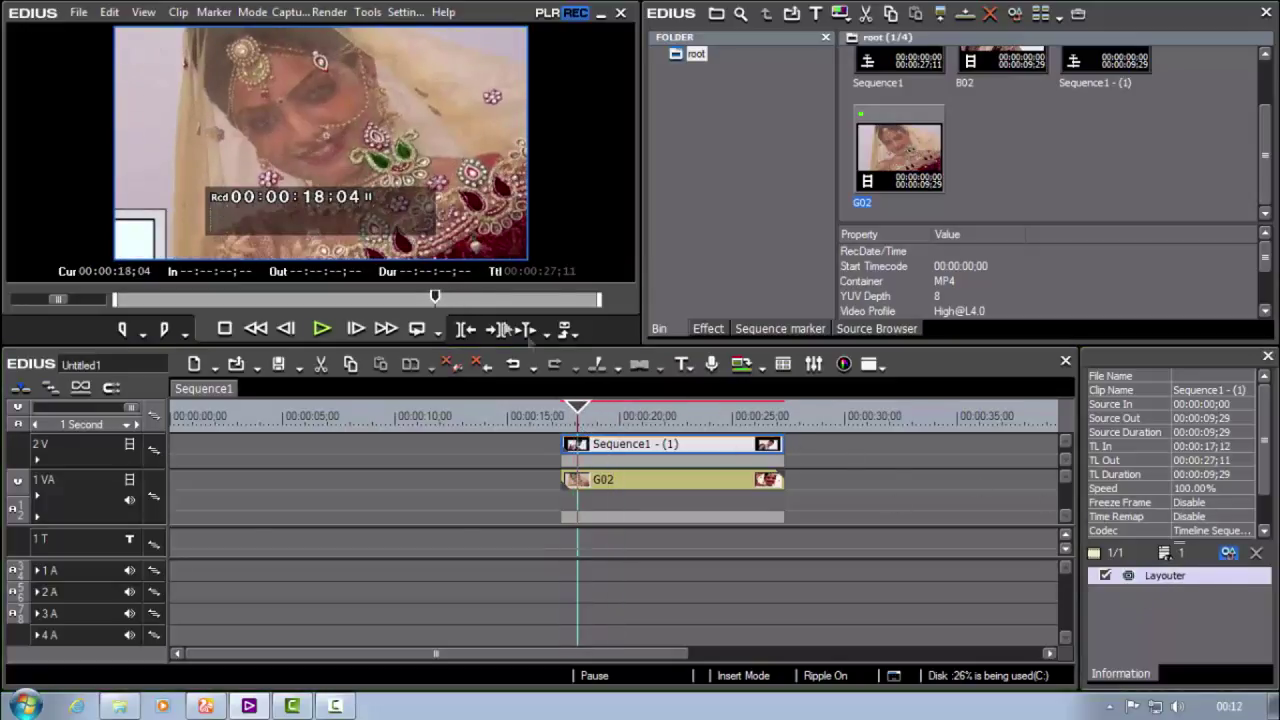
pyautogui.press('F7')
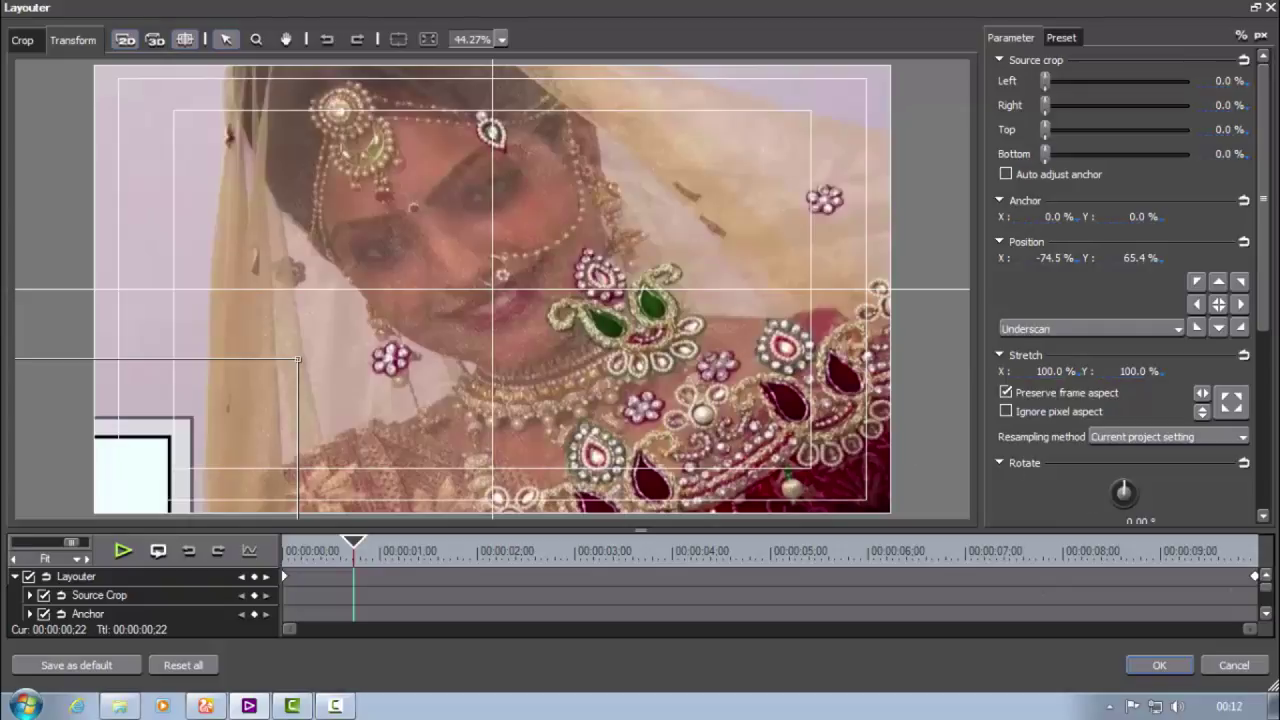
pyautogui.click(1230, 668)
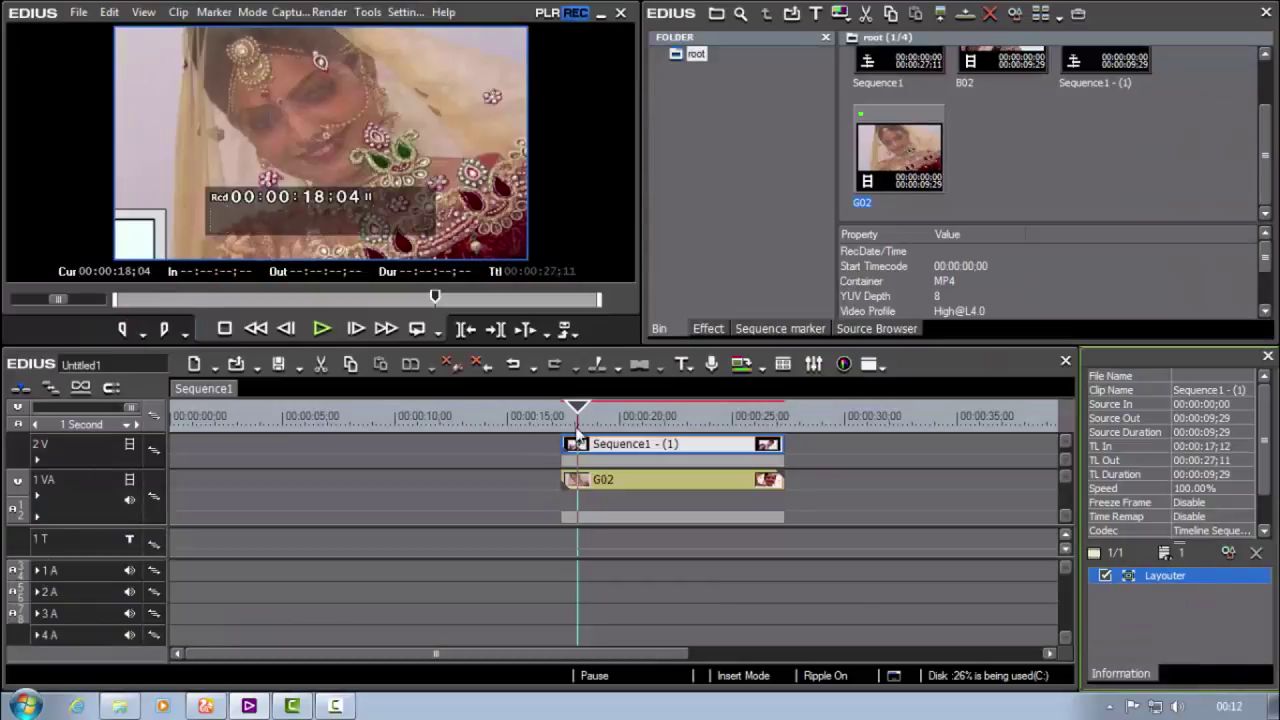
# Check the moving frame's placement over G02 at about 00:00:21;19 and 00:00:22;17
pyautogui.click(656, 412)
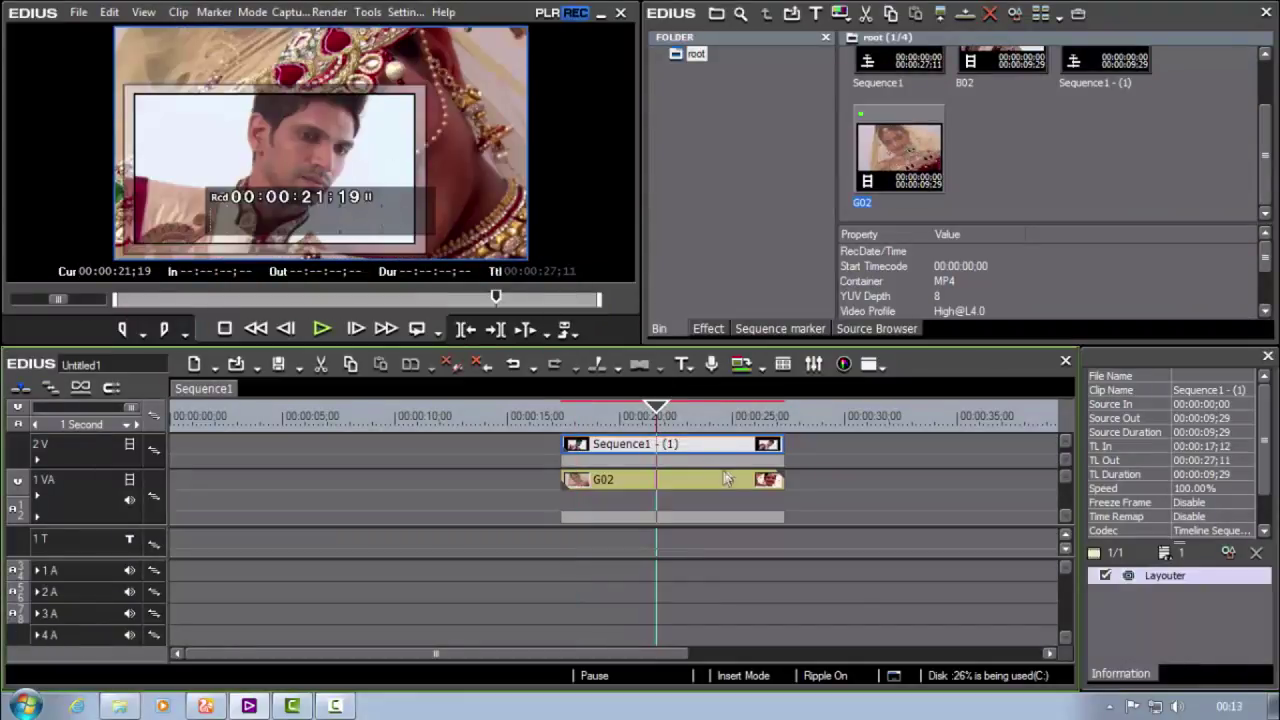
pyautogui.moveTo(648, 418); pyautogui.dragTo(677, 416)
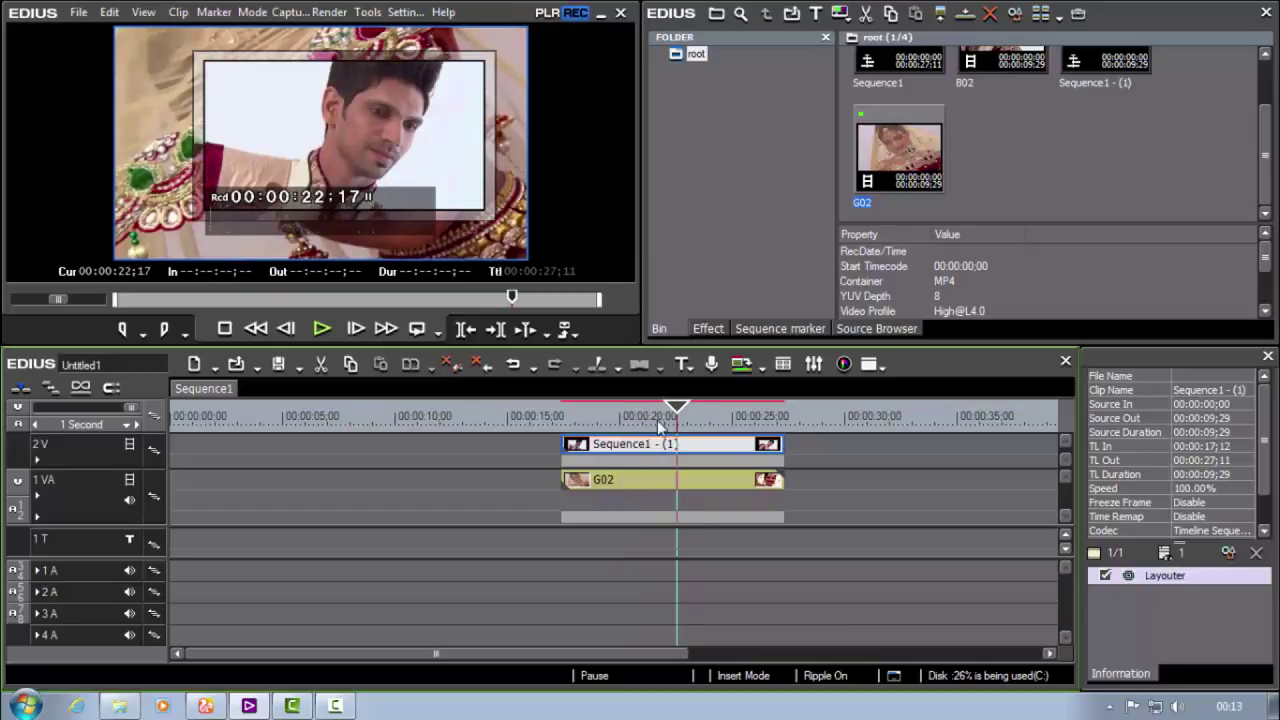
pyautogui.moveTo(677, 416)
pyautogui.mouseDown()
pyautogui.moveTo(657, 416)
pyautogui.moveTo(678, 416)
pyautogui.mouseUp()
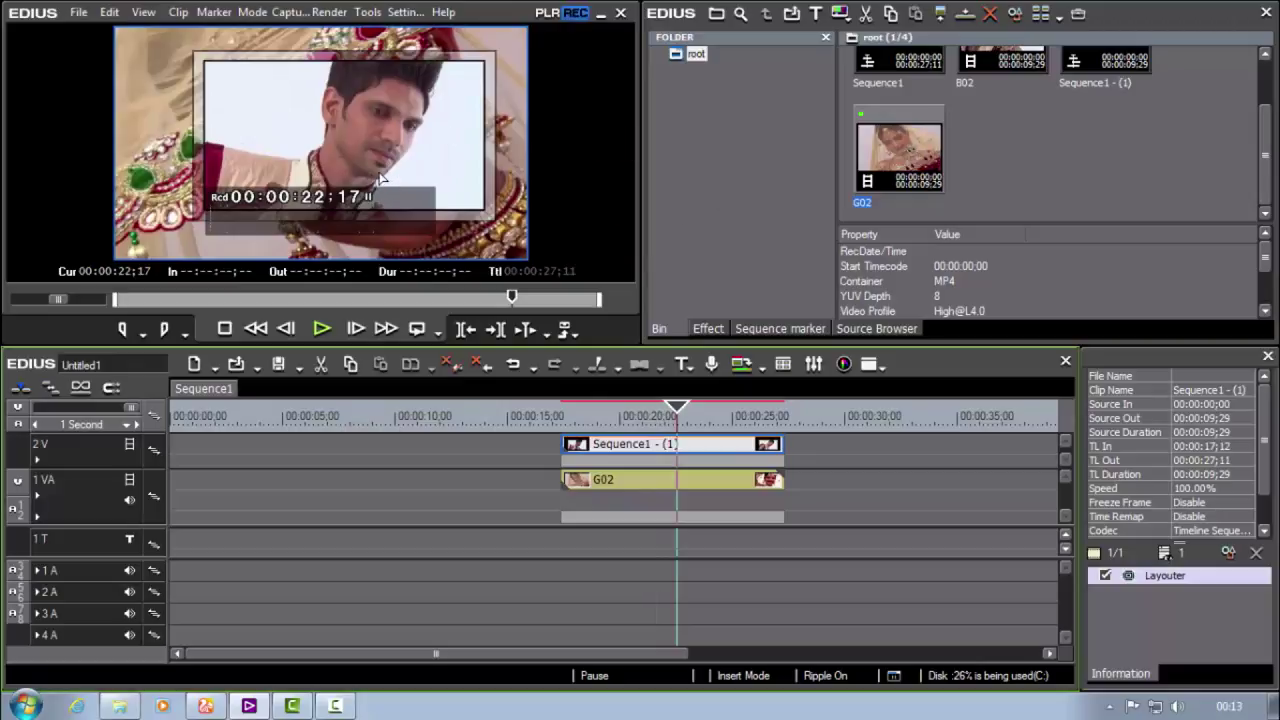